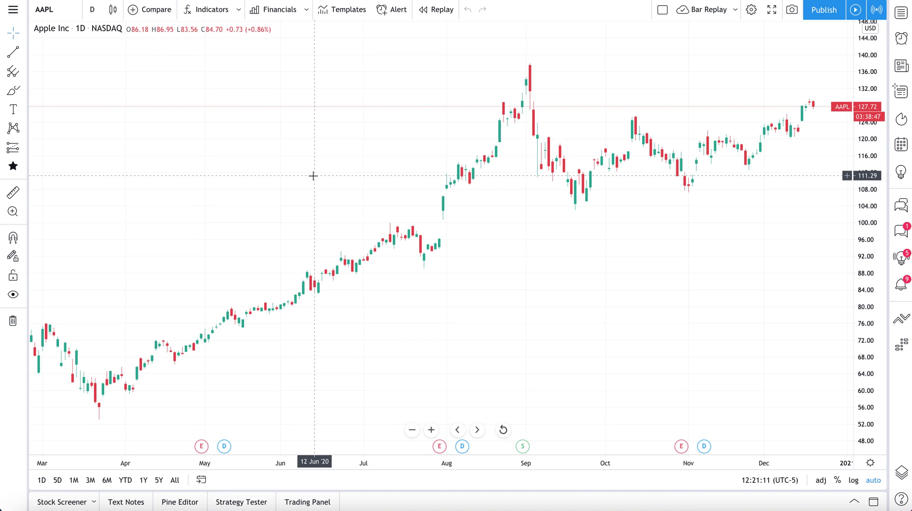
# - Start a bar replay of the AAPL daily chart from mid-July 2020 and play it at 1 update every 0.5 sec
pyautogui.click(430, 11)
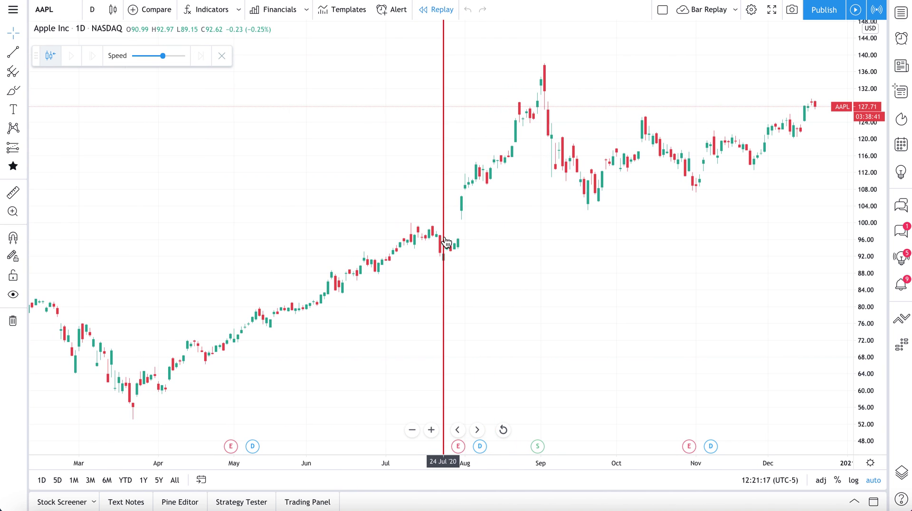
pyautogui.click(431, 243)
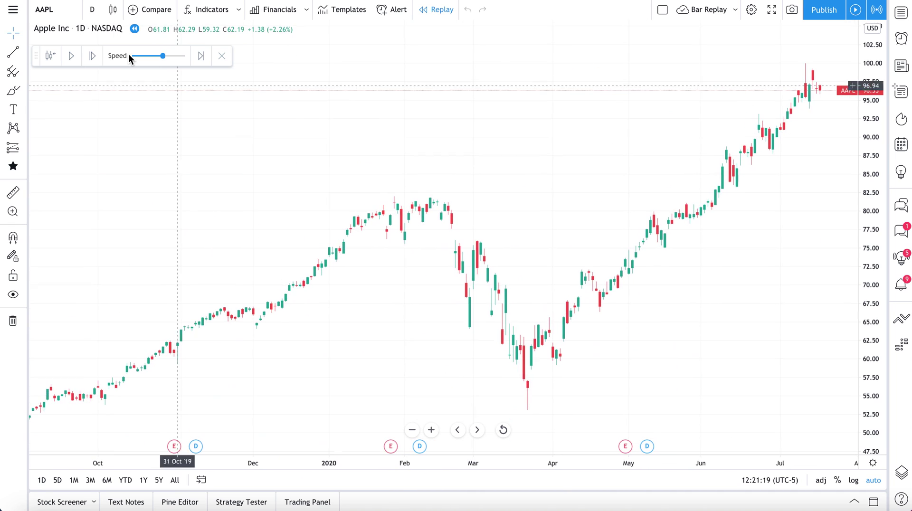
pyautogui.click(69, 58)
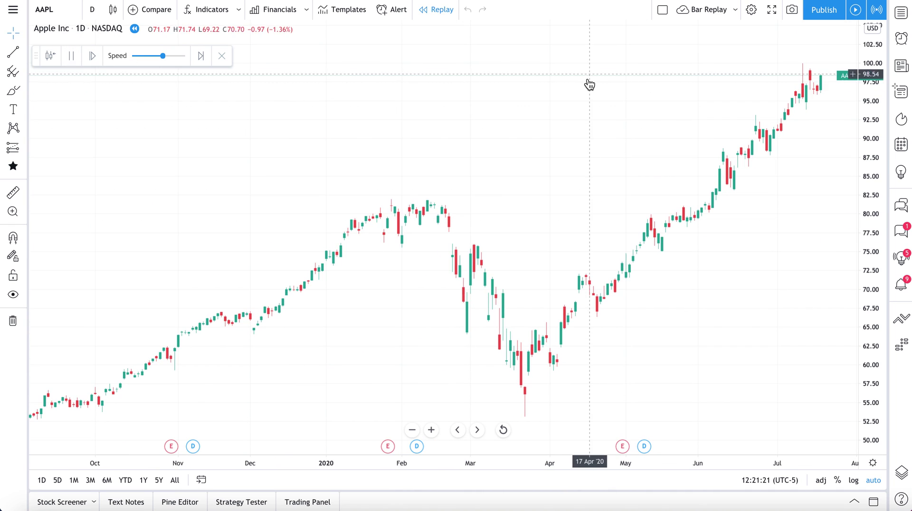
pyautogui.moveTo(607, 155); pyautogui.dragTo(387, 230)
pyautogui.scroll(5, 340, 197)
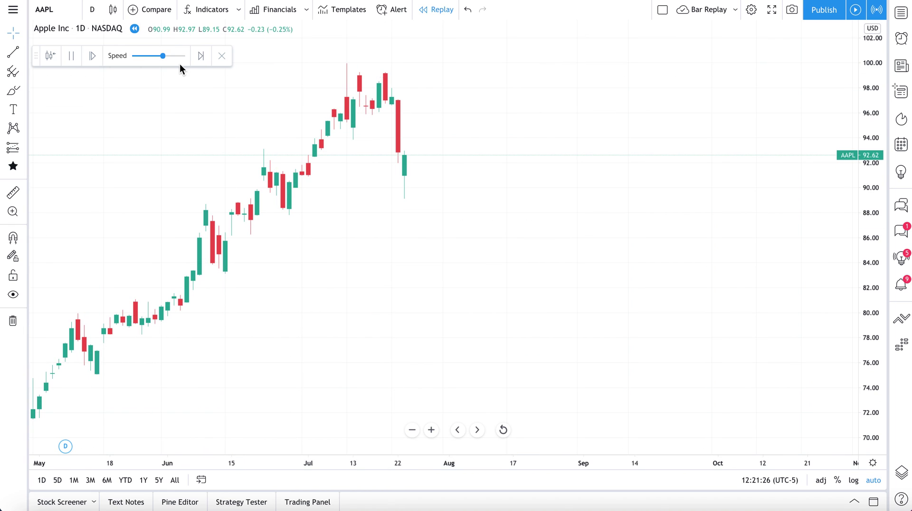
pyautogui.moveTo(163, 56); pyautogui.dragTo(177, 58)
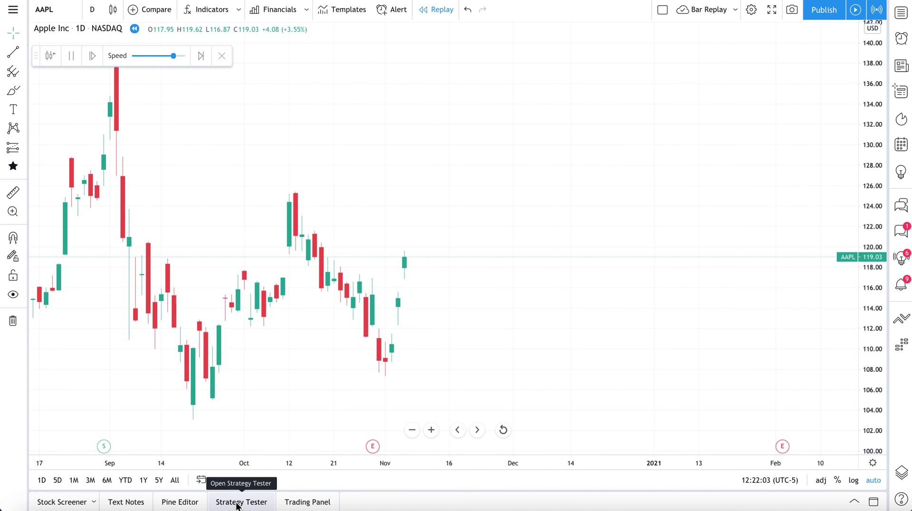
# - Look briefly into the Strategy Tester, then run the replay at its fastest speed and exit it
pyautogui.click(237, 503)
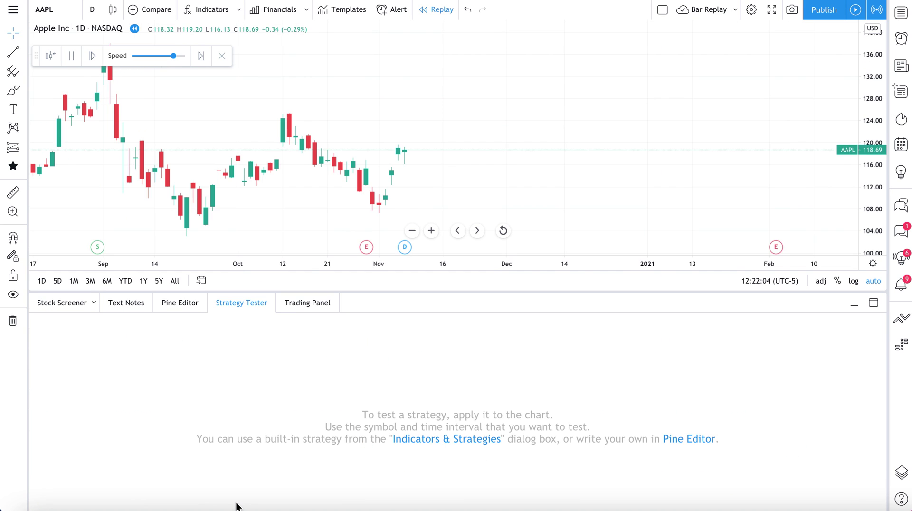
pyautogui.click(241, 303)
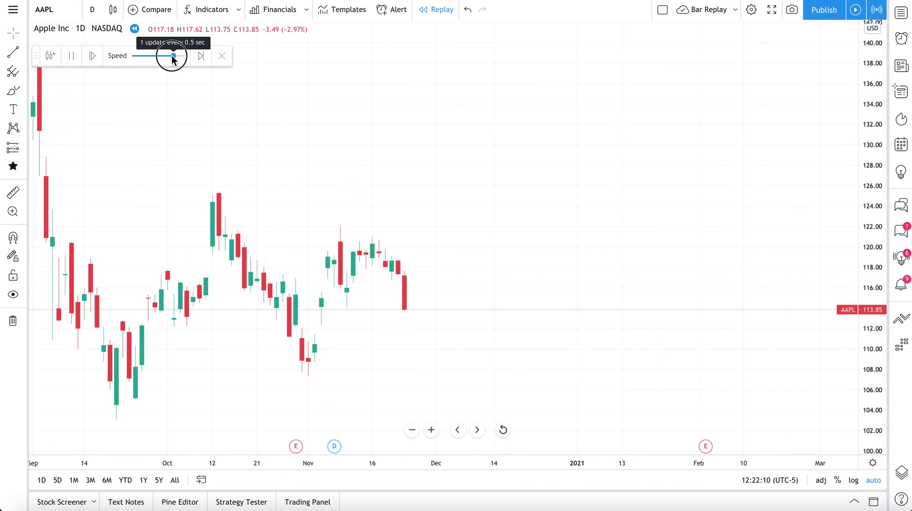
pyautogui.moveTo(172, 56); pyautogui.dragTo(183, 56)
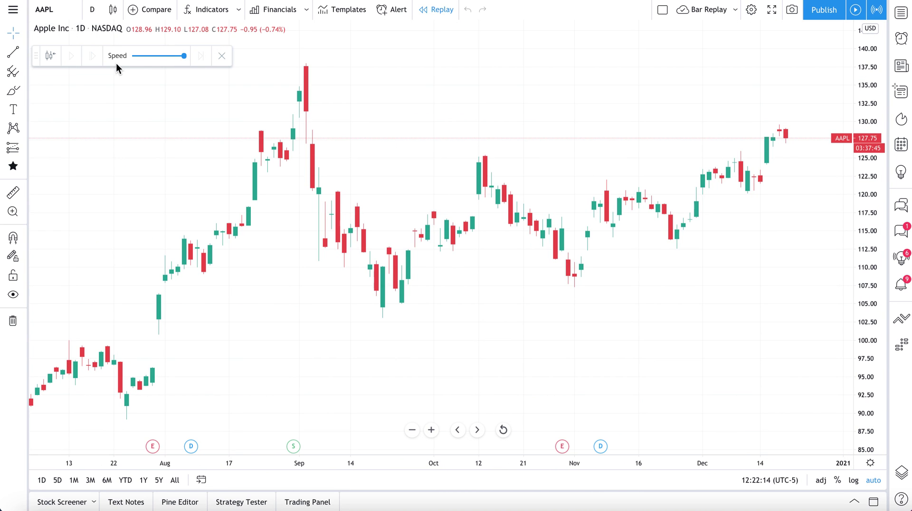
pyautogui.click(222, 57)
# - Start a new bar replay of the AAPL daily chart from 24 September 2020
pyautogui.scroll(-3, 521, 329)
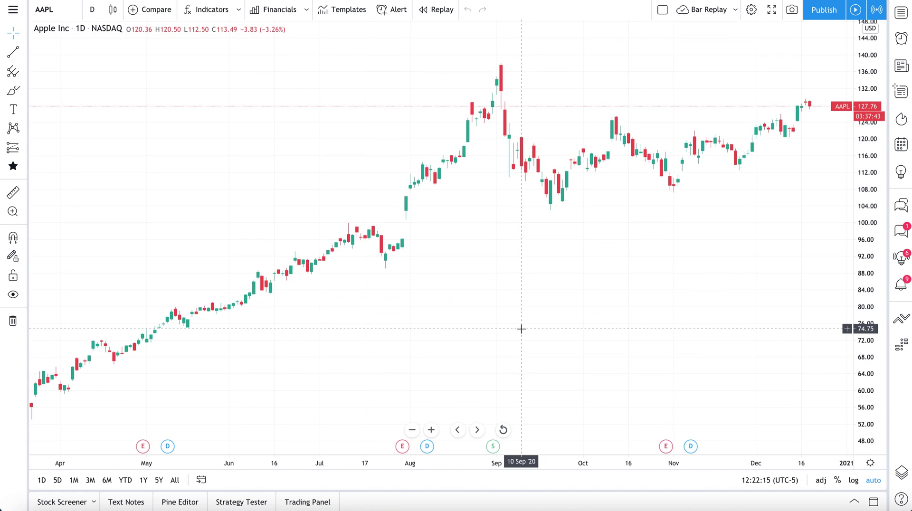
pyautogui.scroll(-2, 631, 318)
pyautogui.moveTo(632, 318); pyautogui.dragTo(499, 338)
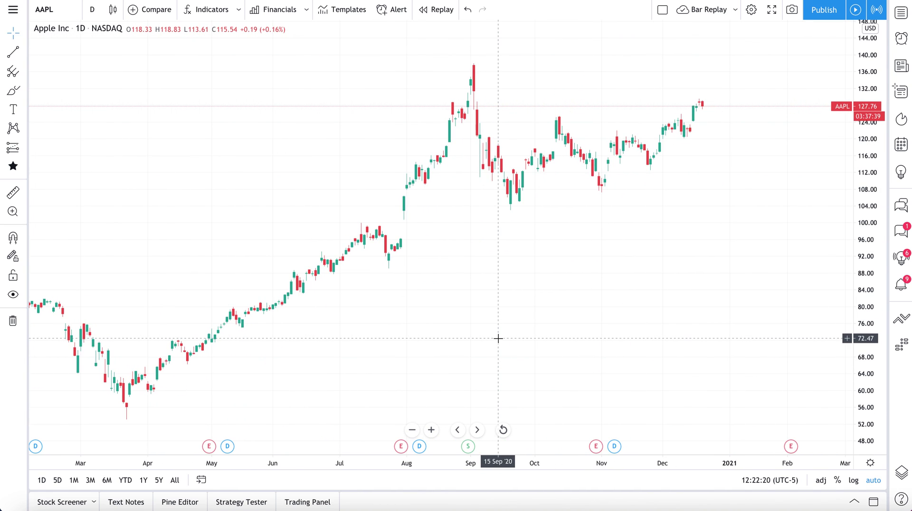
pyautogui.click(429, 11)
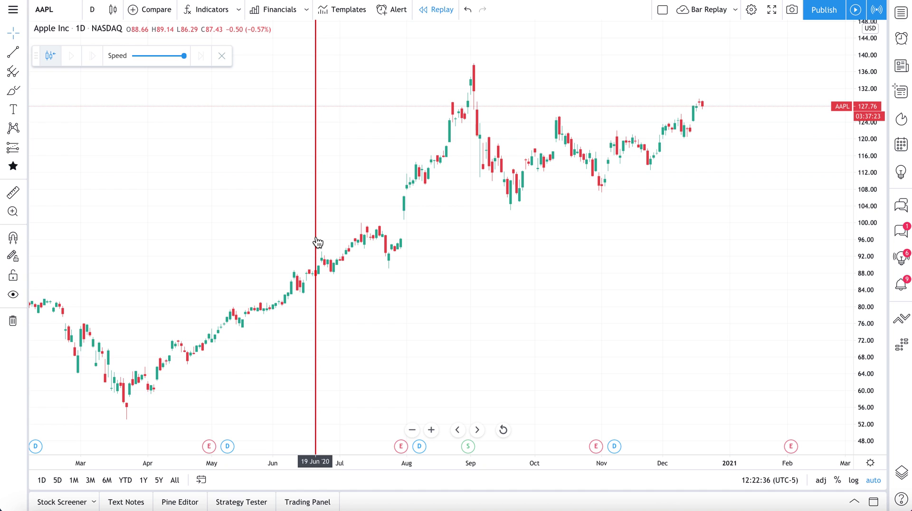
pyautogui.scroll(-5, 326, 241)
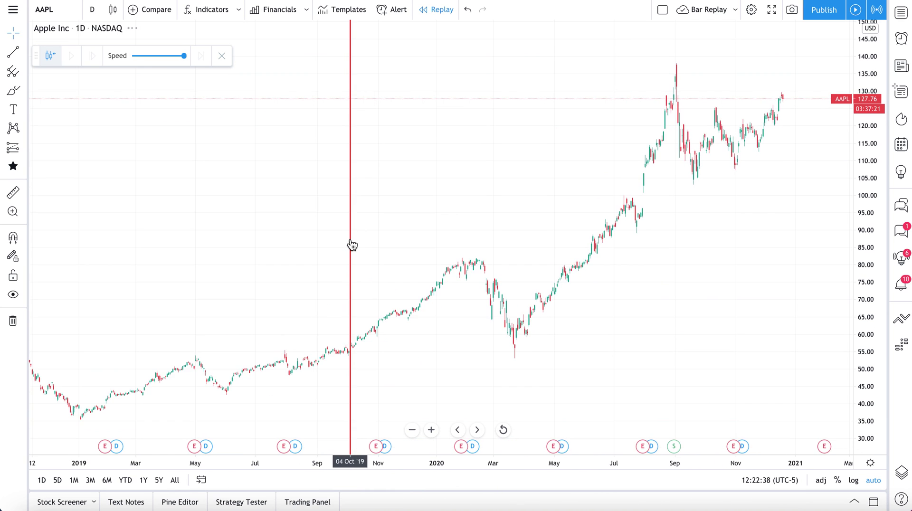
pyautogui.scroll(4, 352, 244)
pyautogui.scroll(2, 353, 244)
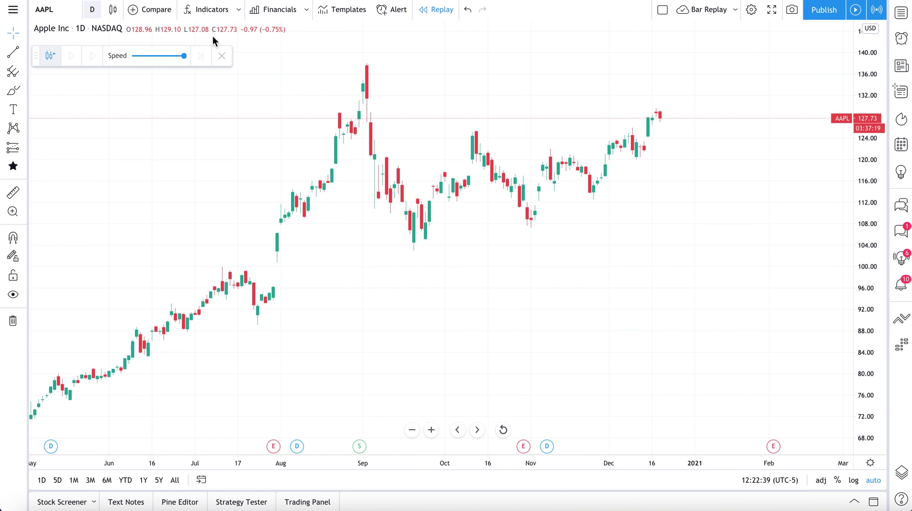
pyautogui.scroll(1, 388, 228)
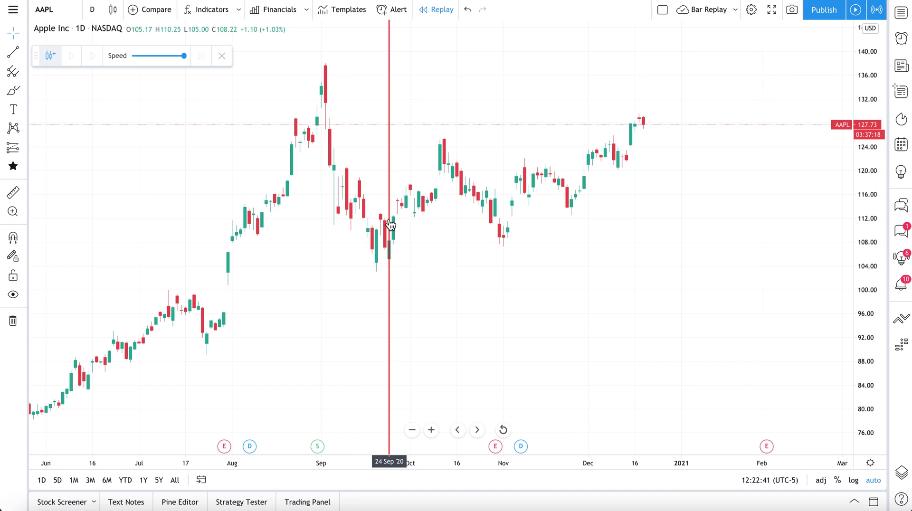
pyautogui.click(390, 263)
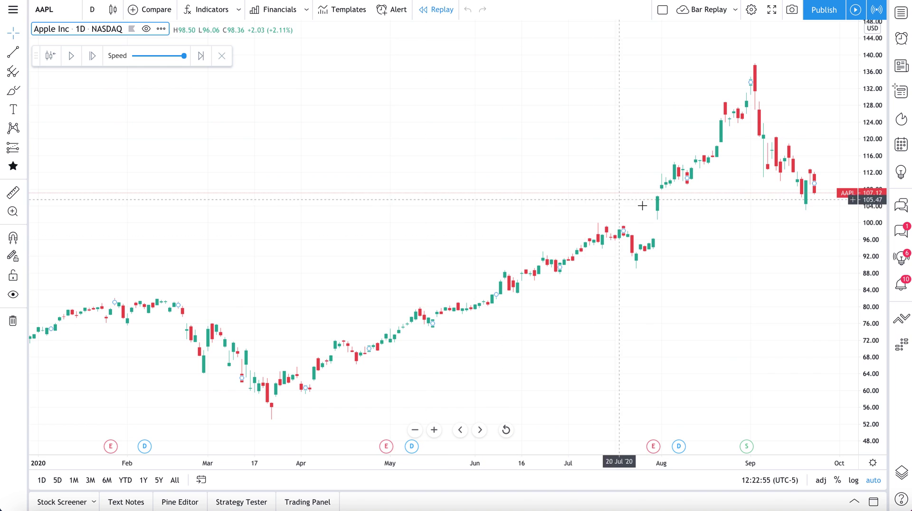
pyautogui.moveTo(682, 302); pyautogui.dragTo(472, 305)
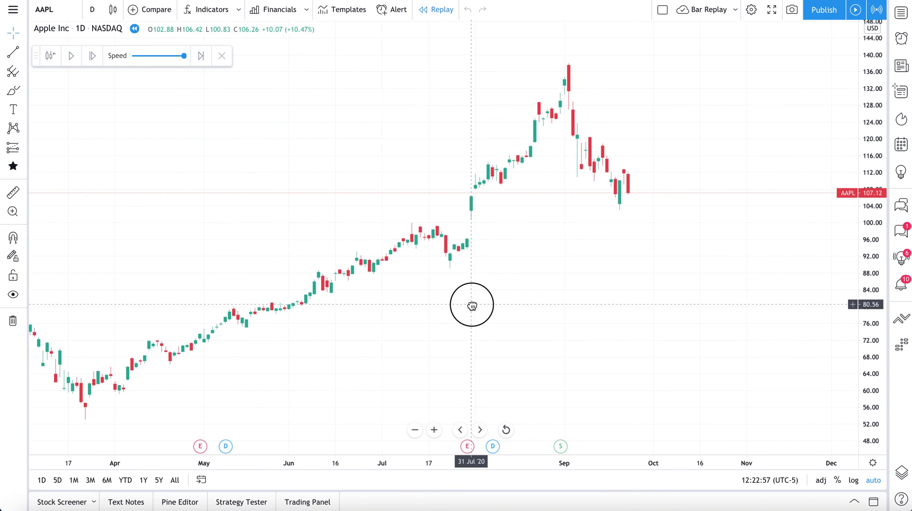
pyautogui.scroll(5, 430, 280)
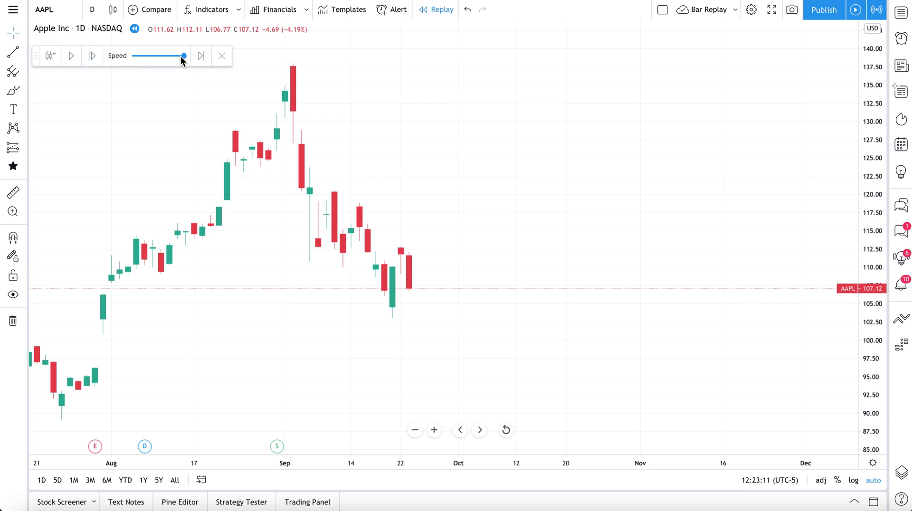
# - Reselect the Candles chart type and slow the replay speed to 1 update every 0.5 sec
pyautogui.moveTo(183, 57)
pyautogui.moveTo(184, 56)
pyautogui.mouseDown()
pyautogui.moveTo(149, 67)
pyautogui.moveTo(189, 67)
pyautogui.mouseUp()
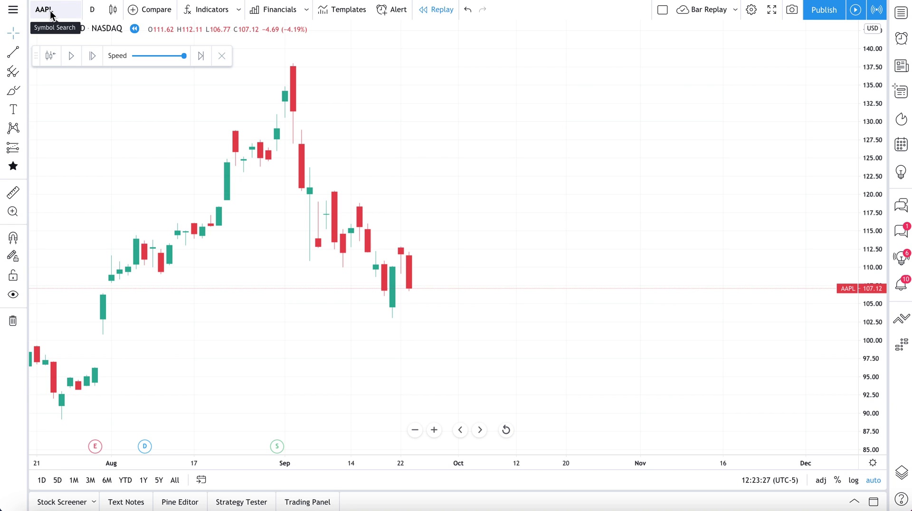
pyautogui.click(92, 9)
pyautogui.click(115, 395)
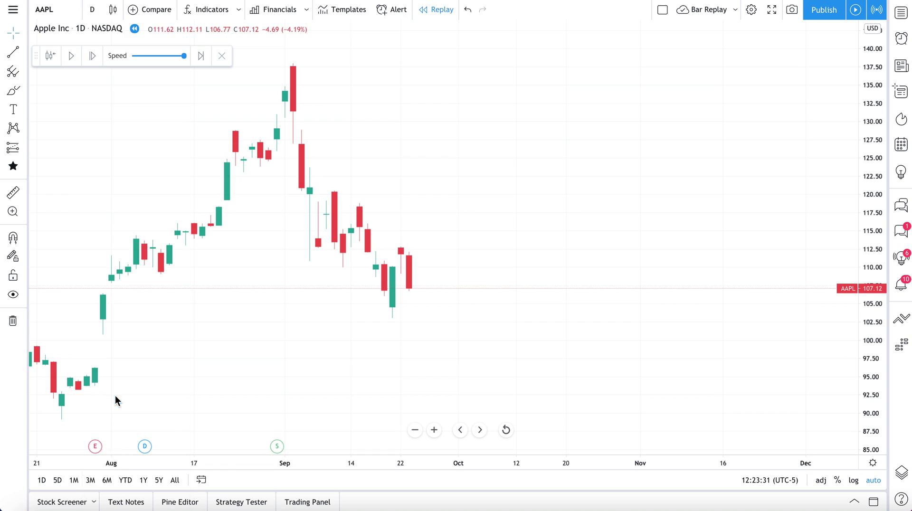
pyautogui.click(116, 10)
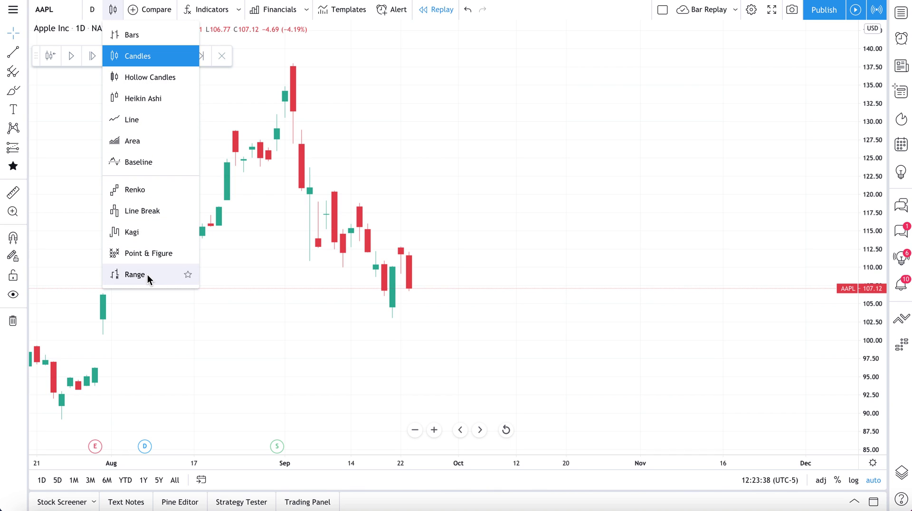
pyautogui.click(136, 58)
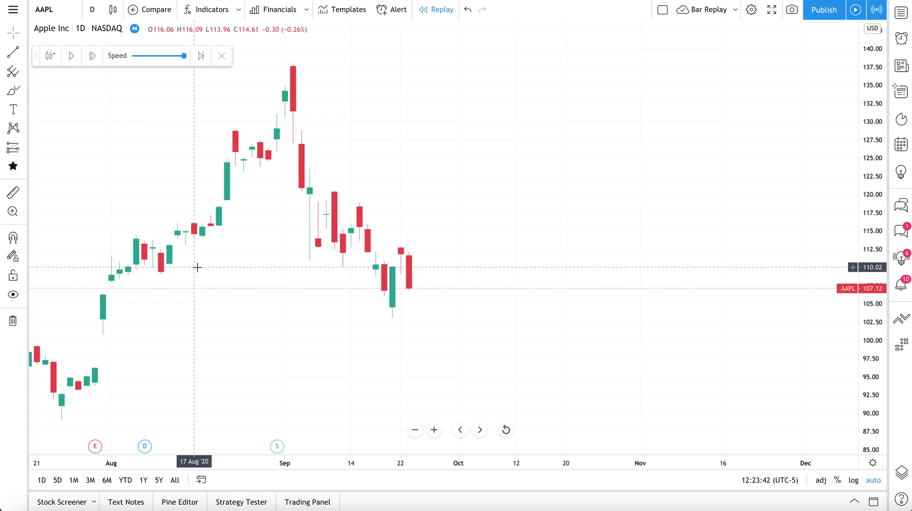
pyautogui.moveTo(184, 56); pyautogui.dragTo(174, 58)
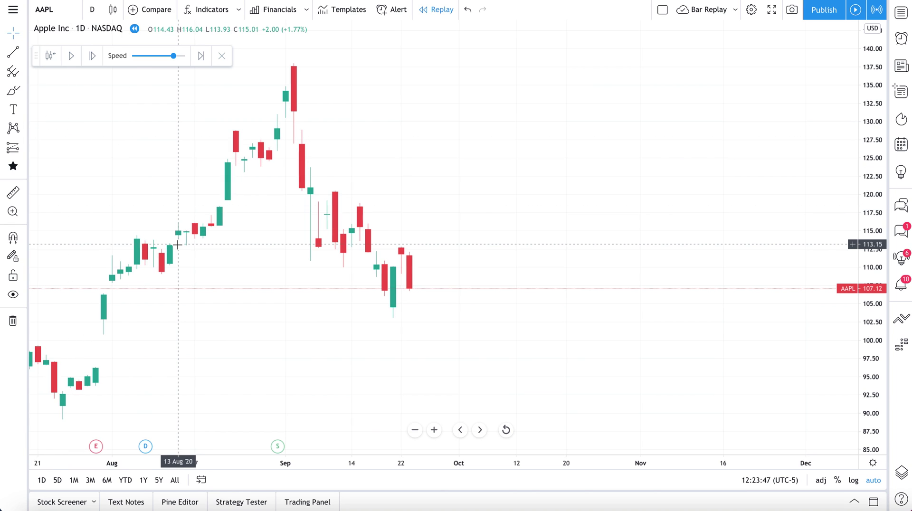
# - Draw a nearly horizontal trend line at about 102.8 from 31 July to 9 October 2020, then extend its start slightly earlier
pyautogui.scroll(-1, 177, 244)
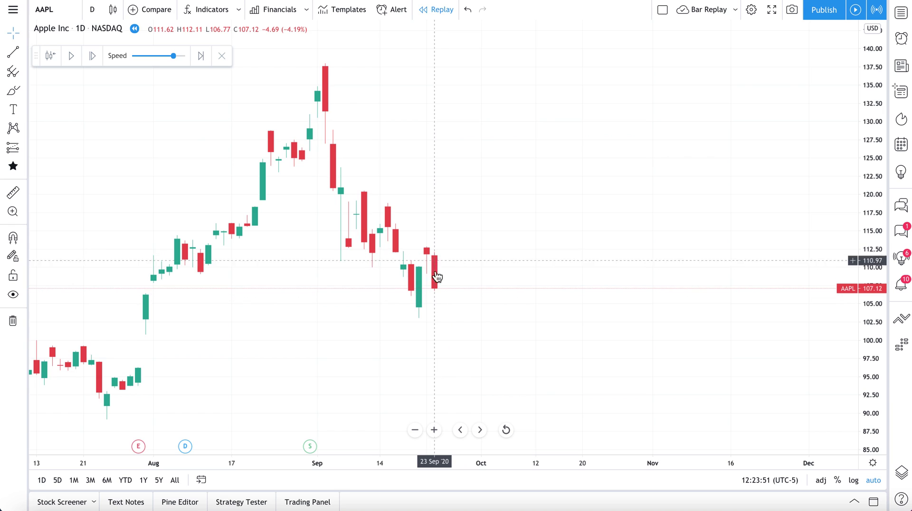
pyautogui.click(14, 53)
pyautogui.click(145, 322)
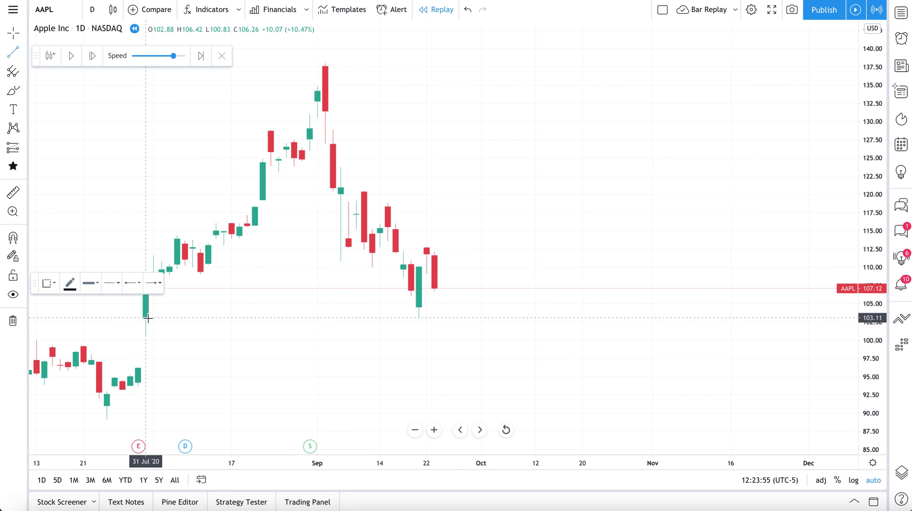
pyautogui.click(528, 320)
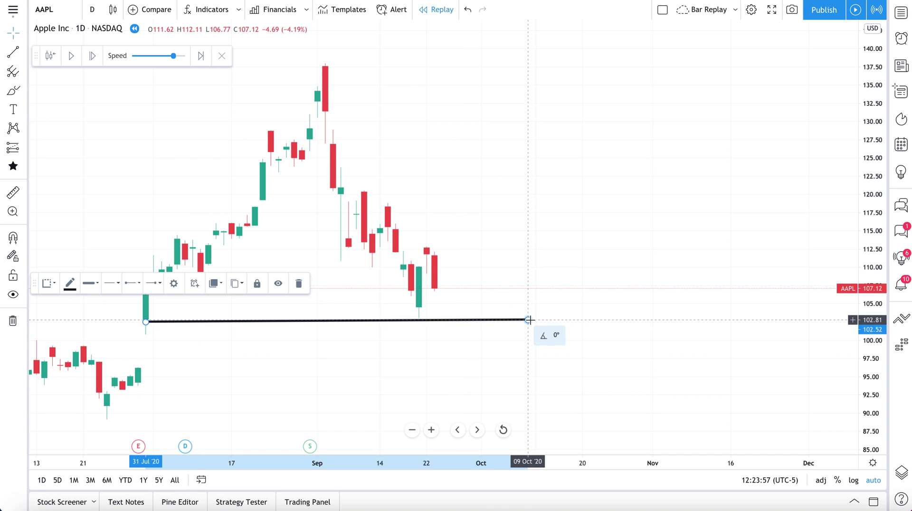
pyautogui.click(527, 300)
pyautogui.moveTo(146, 321); pyautogui.dragTo(130, 321)
pyautogui.click(122, 308)
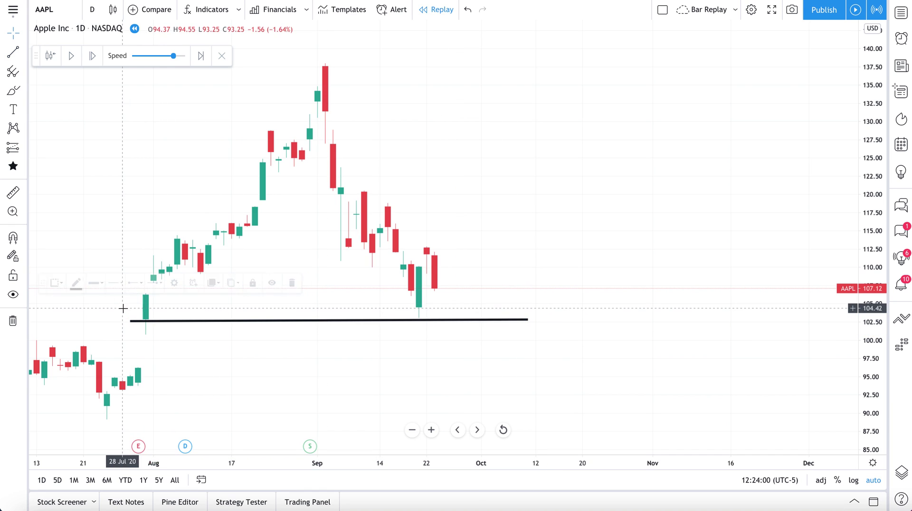
# - Circle the price gap beneath the 31 July candle with the Brush tool, then undo the stroke
pyautogui.click(13, 91)
pyautogui.moveTo(145, 334)
pyautogui.mouseDown()
pyautogui.moveTo(155, 365)
pyautogui.moveTo(154, 332)
pyautogui.mouseUp()
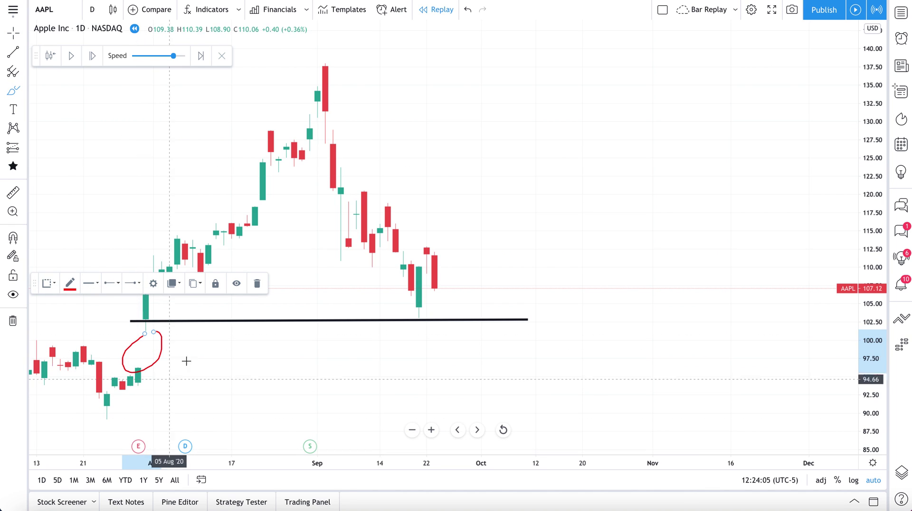
pyautogui.hotkey('ctrl', 'z')
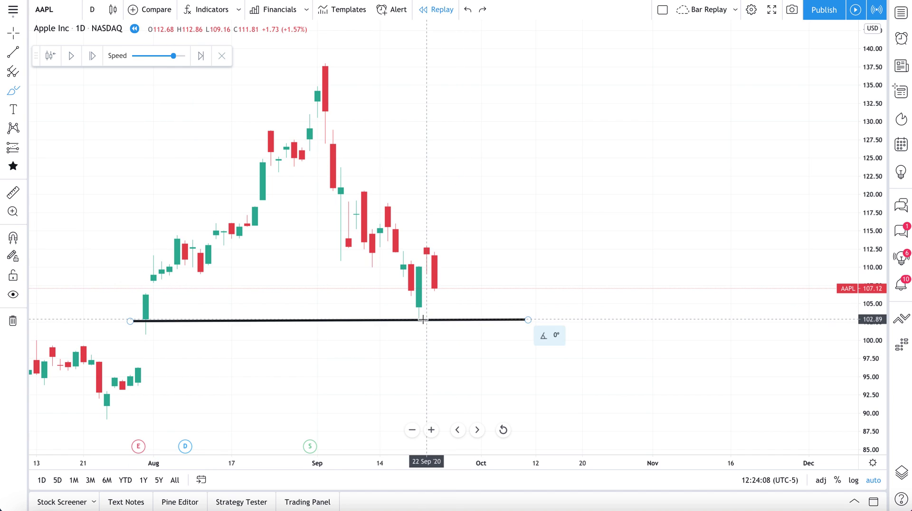
# - Brush circles around the late-September low and the 31 July candle on the trend line, then undo them
pyautogui.moveTo(423, 313)
pyautogui.mouseDown()
pyautogui.moveTo(411, 332)
pyautogui.moveTo(421, 315)
pyautogui.mouseUp()
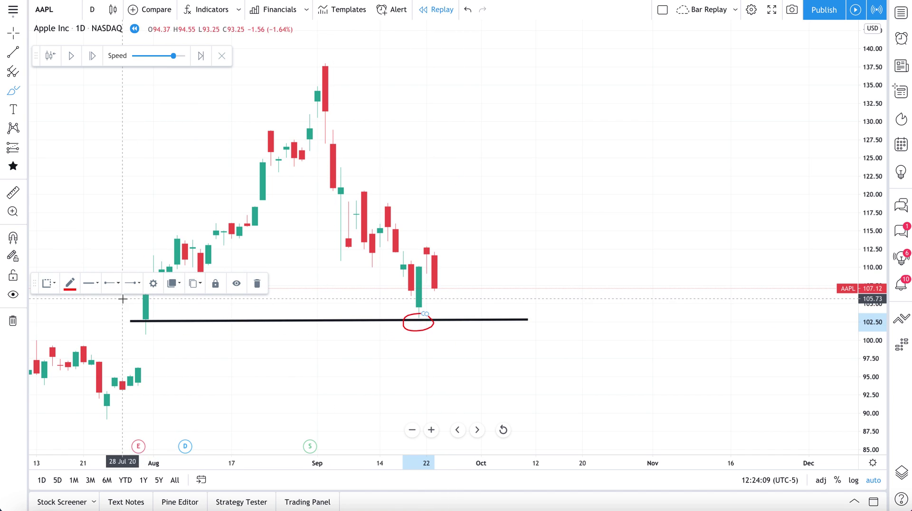
pyautogui.moveTo(149, 315)
pyautogui.mouseDown()
pyautogui.moveTo(128, 319)
pyautogui.moveTo(163, 320)
pyautogui.moveTo(155, 314)
pyautogui.mouseUp()
pyautogui.hotkey('ctrl', 'z')
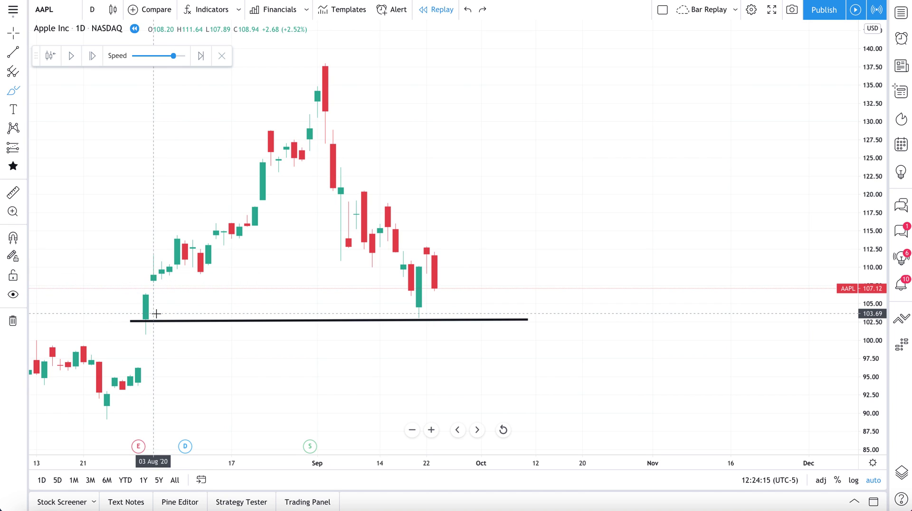
# - Circle both points where the candles meet the support line once more and undo the two brush strokes
pyautogui.click(281, 321)
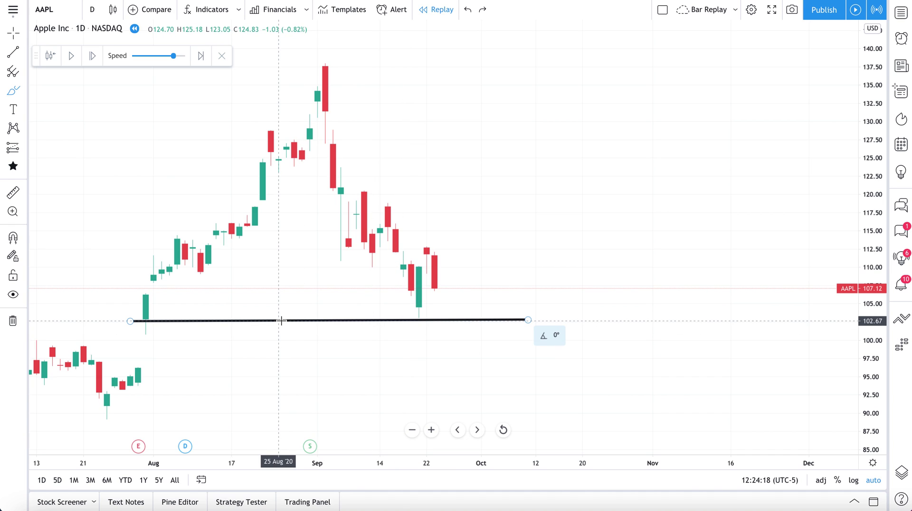
pyautogui.moveTo(423, 316)
pyautogui.mouseDown()
pyautogui.moveTo(387, 315)
pyautogui.moveTo(434, 318)
pyautogui.moveTo(423, 313)
pyautogui.mouseUp()
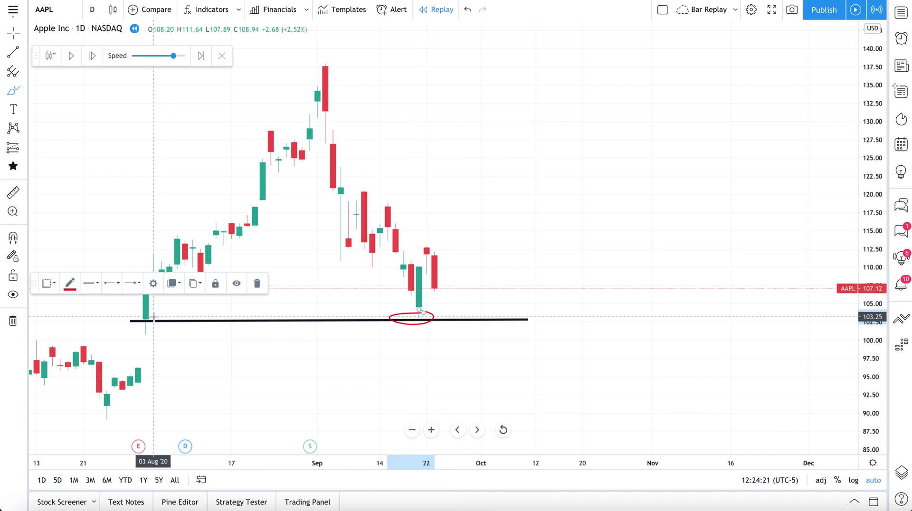
pyautogui.moveTo(151, 318)
pyautogui.mouseDown()
pyautogui.moveTo(131, 319)
pyautogui.moveTo(162, 326)
pyautogui.moveTo(146, 312)
pyautogui.mouseUp()
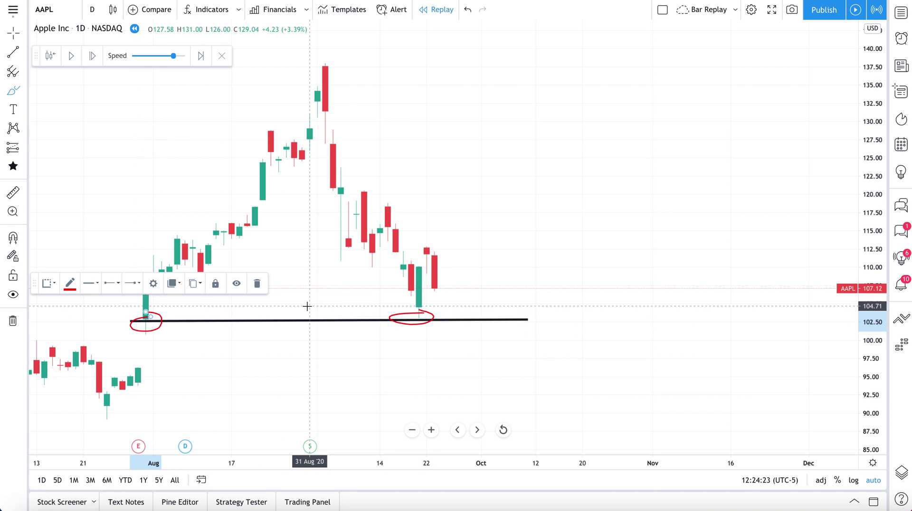
pyautogui.hotkey('ctrl', 'z')
pyautogui.hotkey('ctrl', 'z')
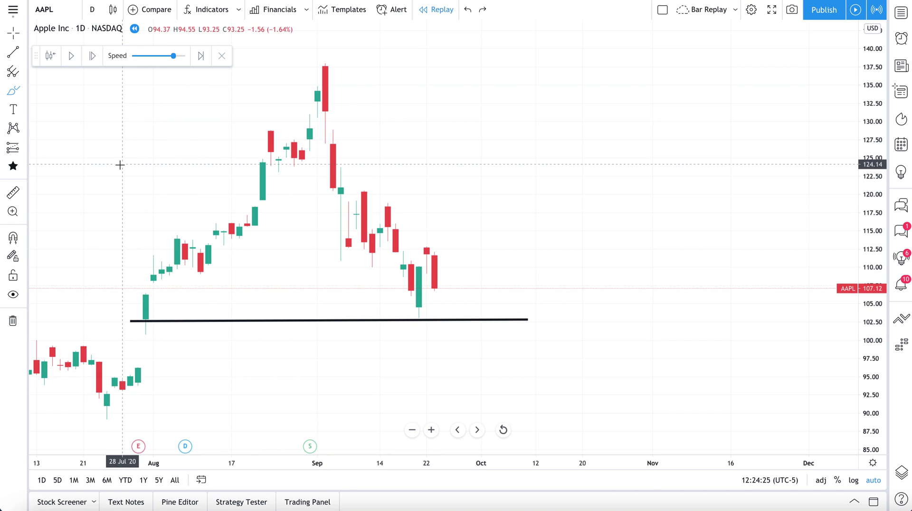
# - Place a long position entering at about 107.33 on 24 September 2020, with target at about 126.84 and stop at about 98.52
pyautogui.click(27, 150)
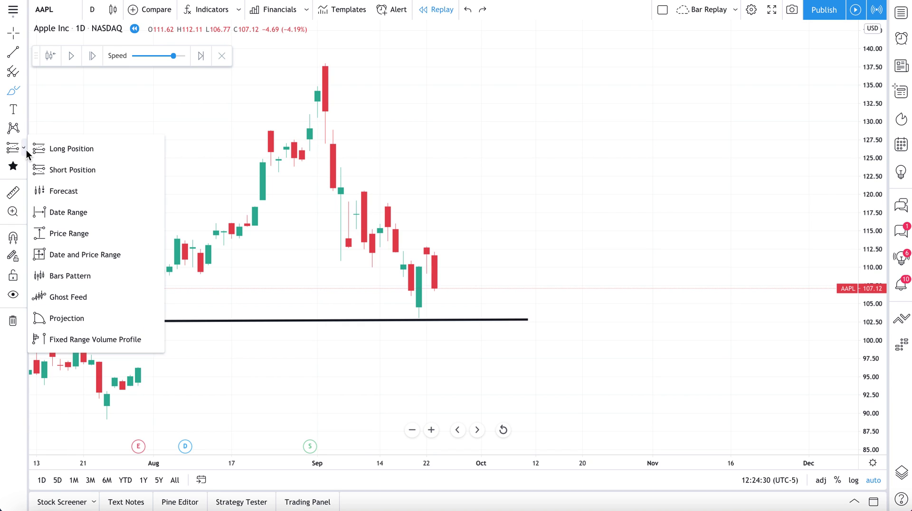
pyautogui.click(74, 155)
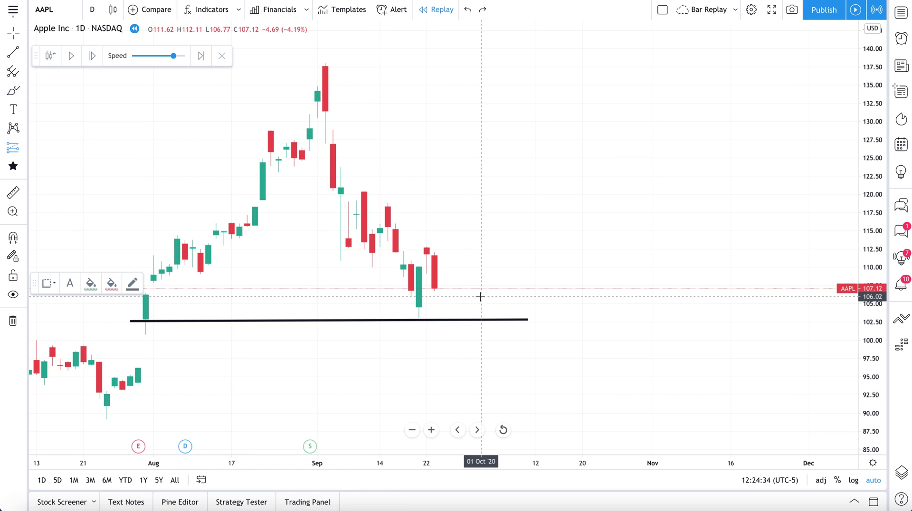
pyautogui.click(441, 287)
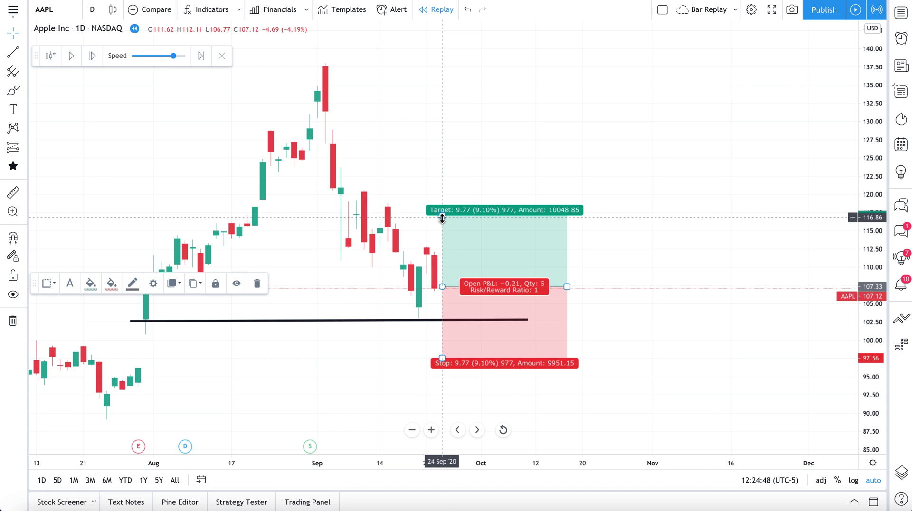
pyautogui.moveTo(442, 218); pyautogui.dragTo(443, 144)
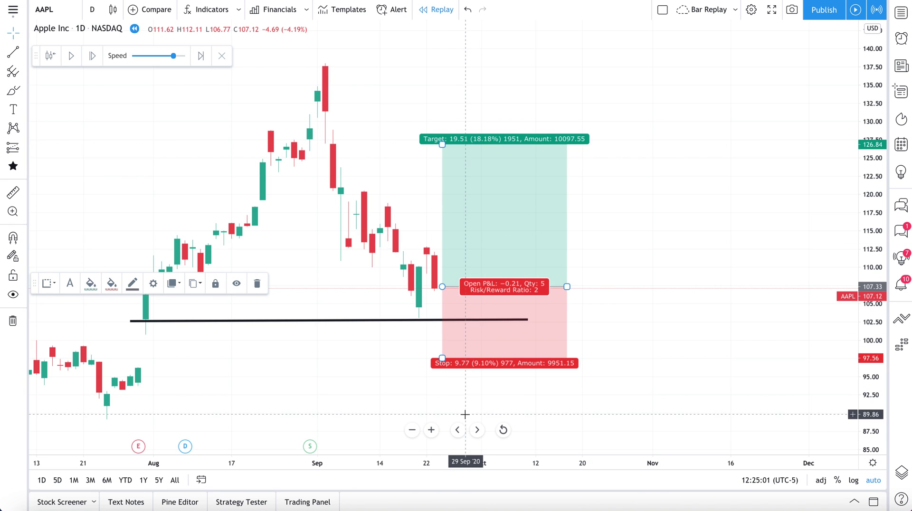
pyautogui.moveTo(442, 356)
pyautogui.mouseDown()
pyautogui.moveTo(442, 315)
pyautogui.moveTo(439, 351)
pyautogui.mouseUp()
pyautogui.click(640, 217)
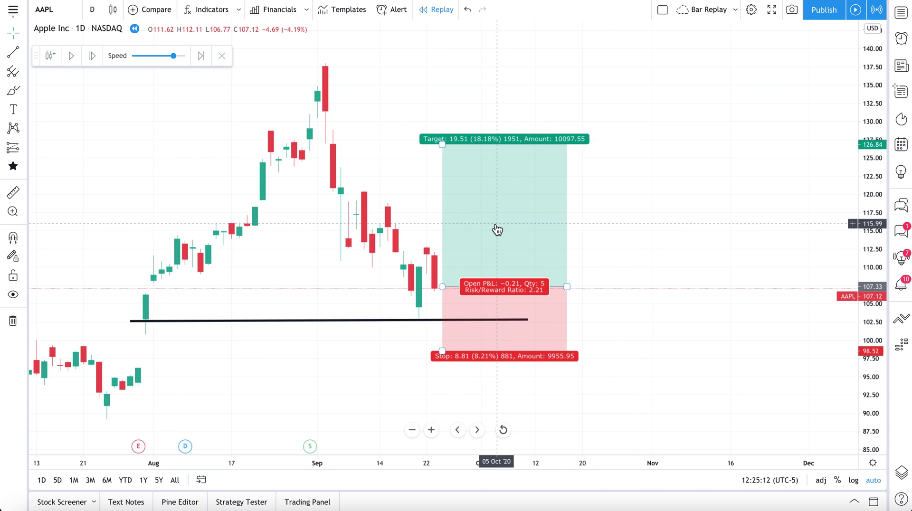
pyautogui.click(442, 287)
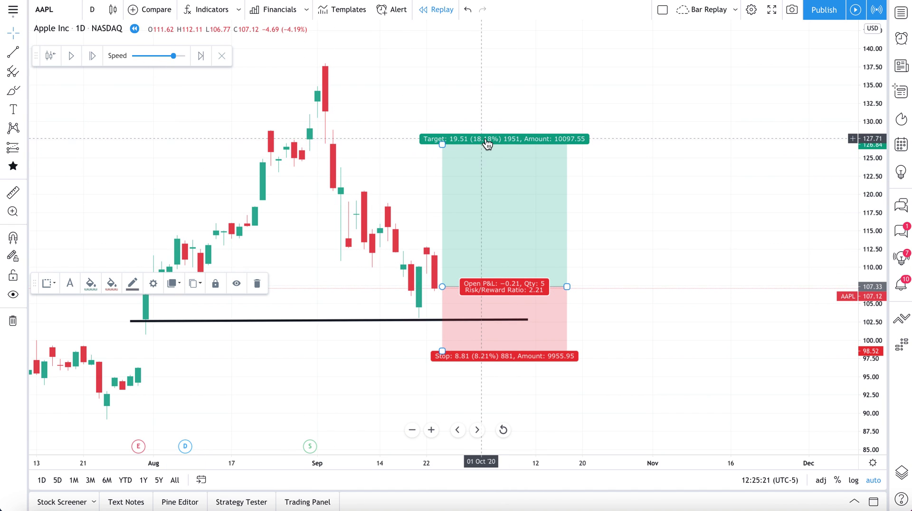
# - Draw a yellow rectangle marking the resistance zone from about 128.5 down to 124.8, spanning 21 August to 19 October 2020
pyautogui.click(26, 72)
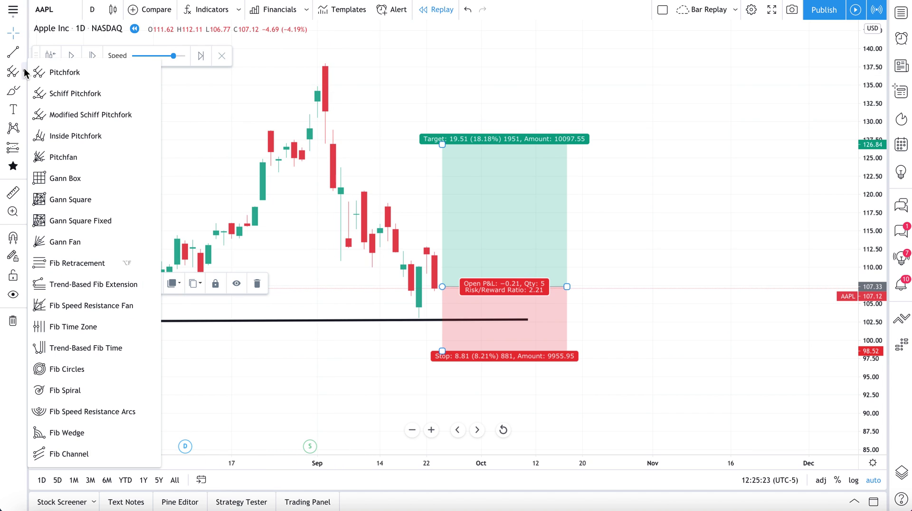
pyautogui.click(24, 53)
pyautogui.click(24, 91)
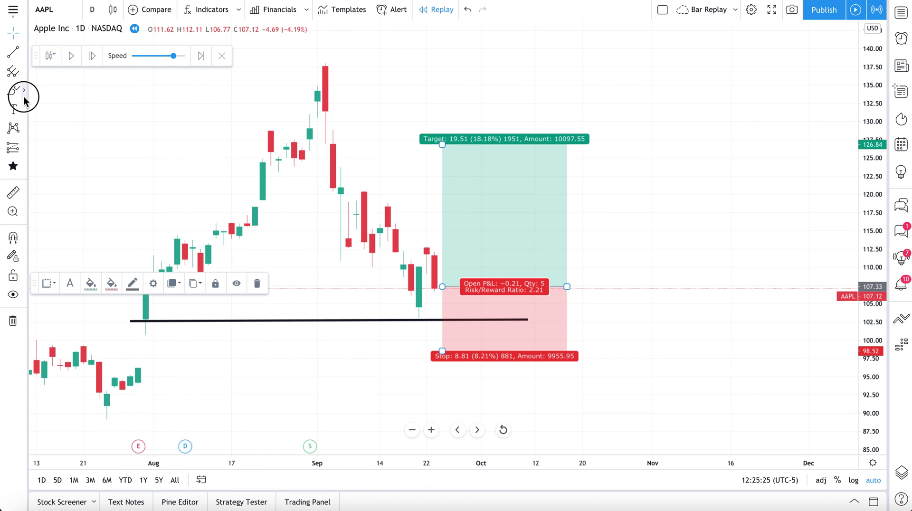
pyautogui.click(23, 91)
pyautogui.click(53, 155)
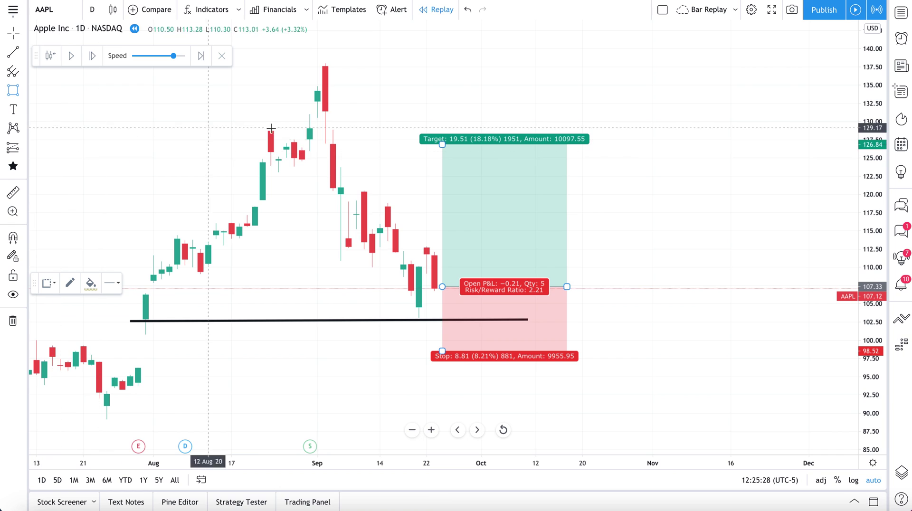
pyautogui.click(263, 132)
pyautogui.click(364, 153)
pyautogui.moveTo(365, 153); pyautogui.dragTo(575, 159)
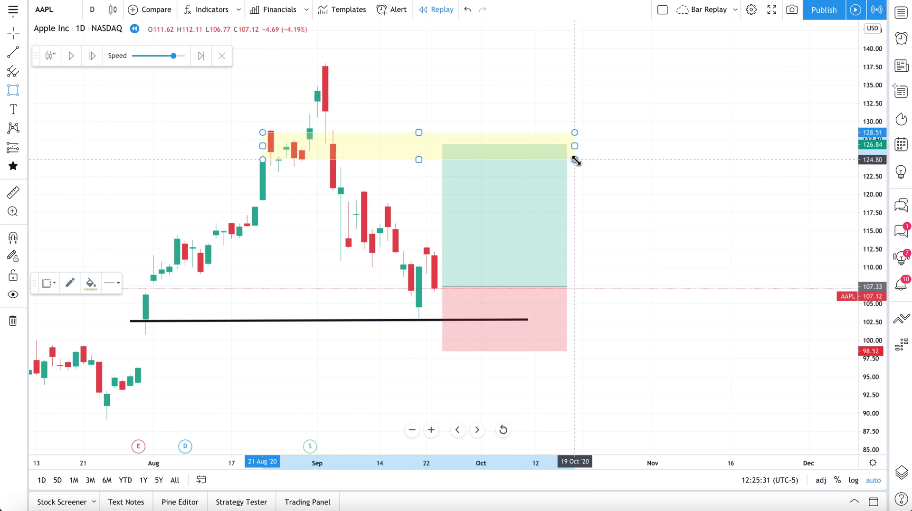
pyautogui.click(296, 172)
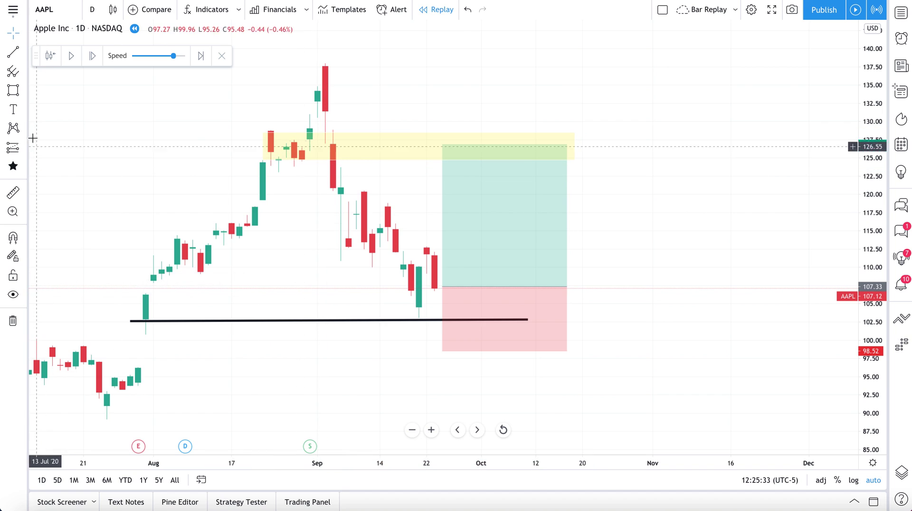
# - Brush over the late-August and early-September candles in the yellow zone, then undo the stroke
pyautogui.click(23, 54)
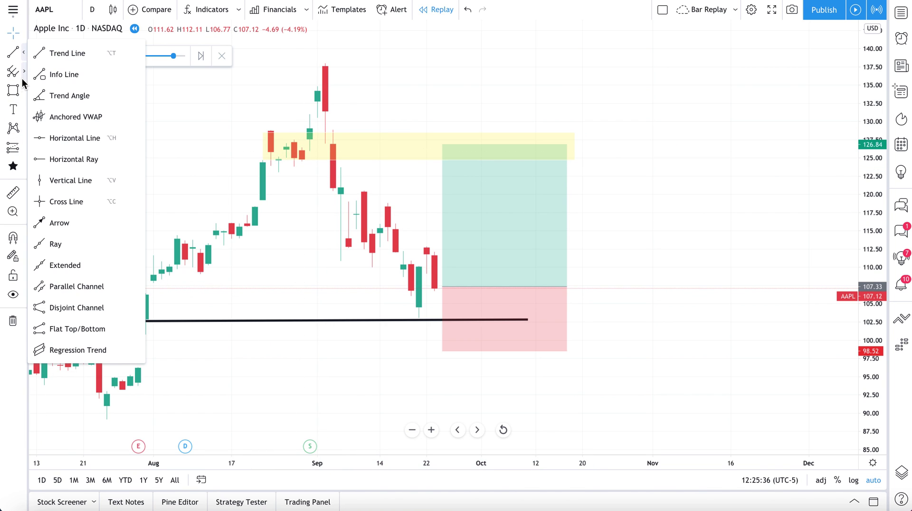
pyautogui.moveTo(22, 92)
pyautogui.click(53, 91)
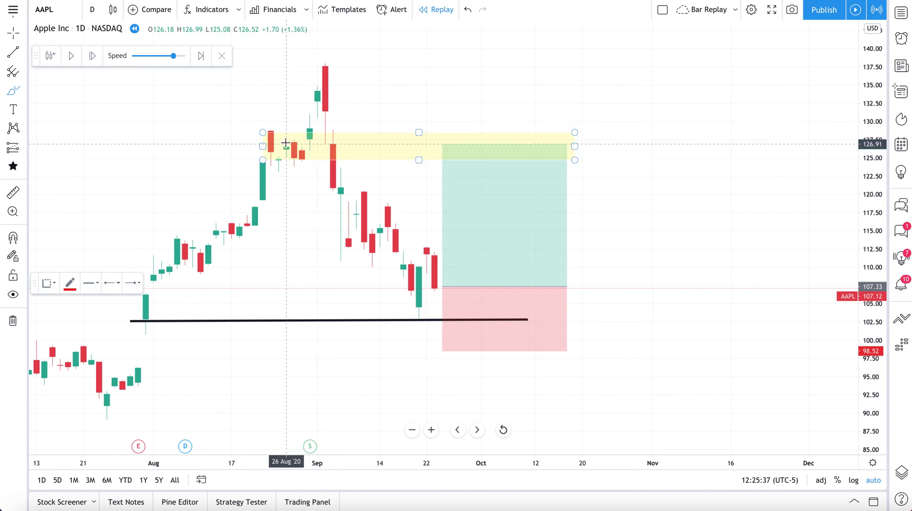
pyautogui.moveTo(273, 142)
pyautogui.mouseDown()
pyautogui.moveTo(286, 156)
pyautogui.moveTo(322, 138)
pyautogui.moveTo(341, 148)
pyautogui.moveTo(315, 180)
pyautogui.moveTo(350, 159)
pyautogui.moveTo(340, 122)
pyautogui.mouseUp()
pyautogui.hotkey('ctrl', 'z')
pyautogui.hotkey('ctrl', 'z')
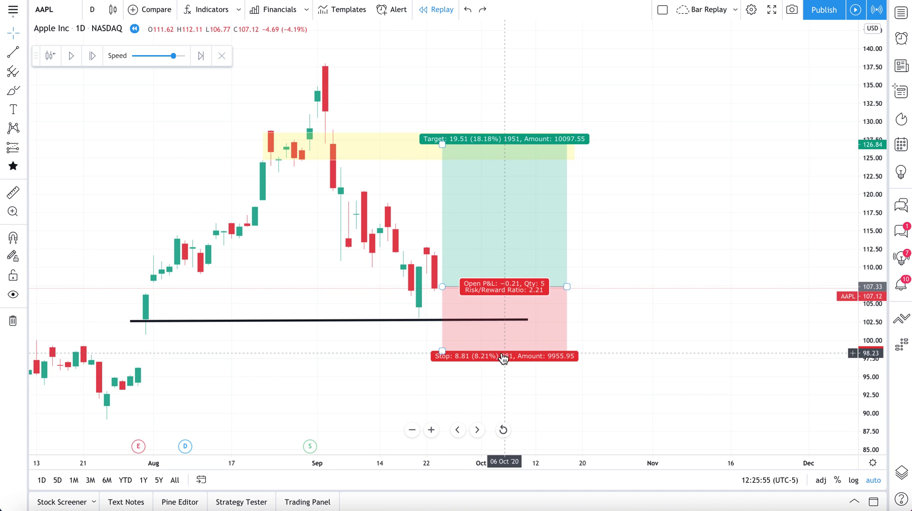
# - Raise the long position's stop to about 101.94, just below the support line
pyautogui.moveTo(442, 352); pyautogui.dragTo(443, 326)
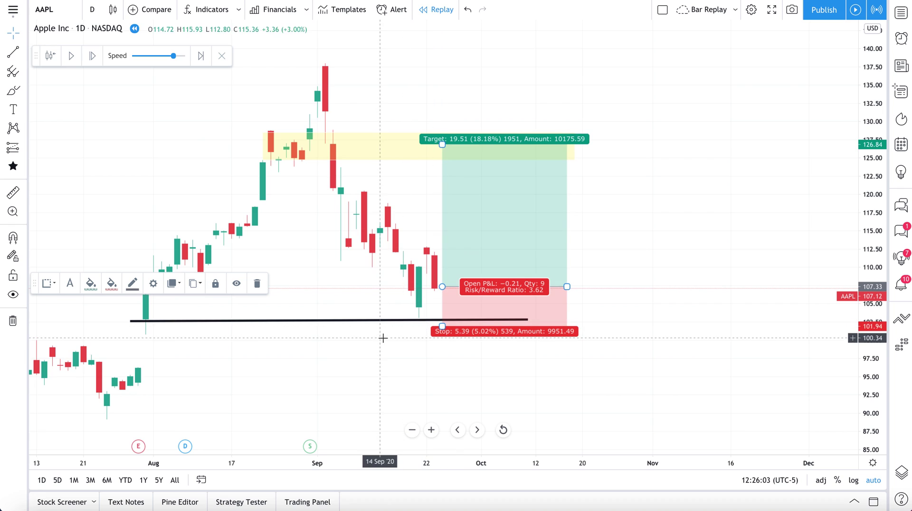
# - Brush a short downward arrow from the end of the support line on 9 October, then undo its strokes
pyautogui.click(13, 94)
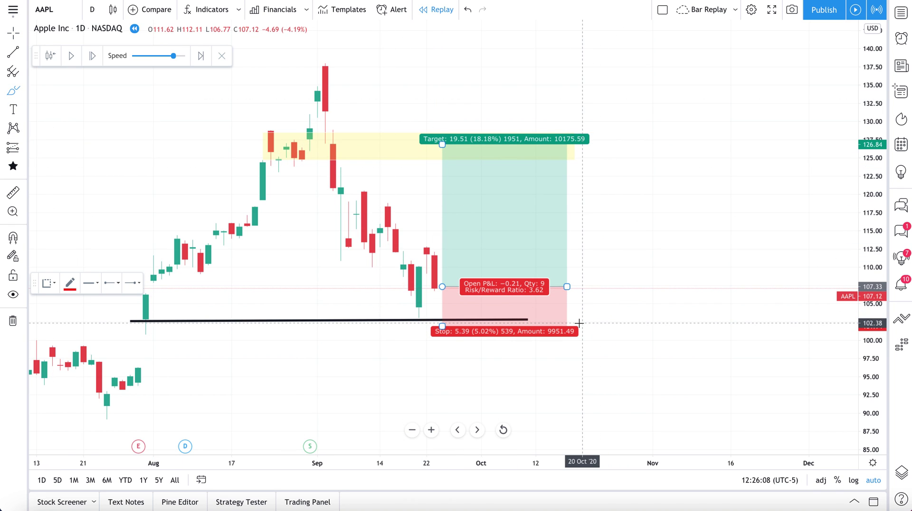
pyautogui.click(527, 313)
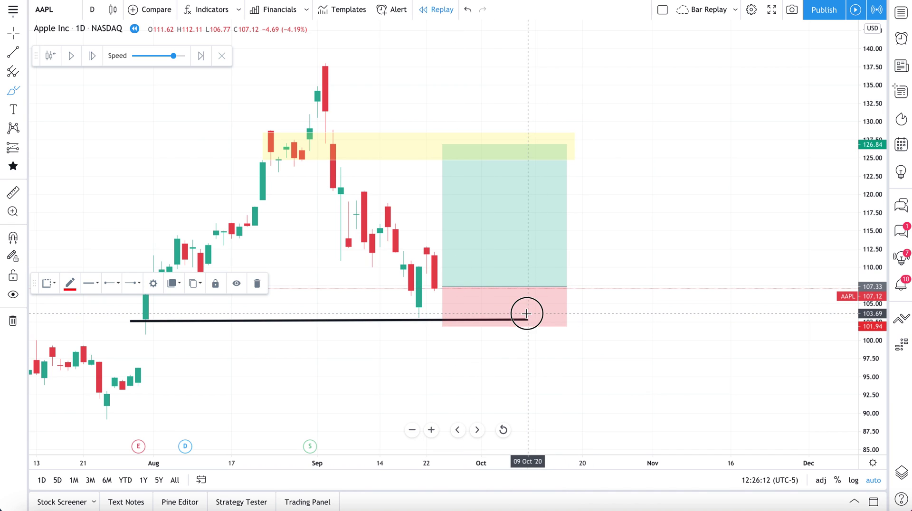
pyautogui.moveTo(527, 313)
pyautogui.mouseDown()
pyautogui.moveTo(527, 340)
pyautogui.moveTo(525, 326)
pyautogui.mouseUp()
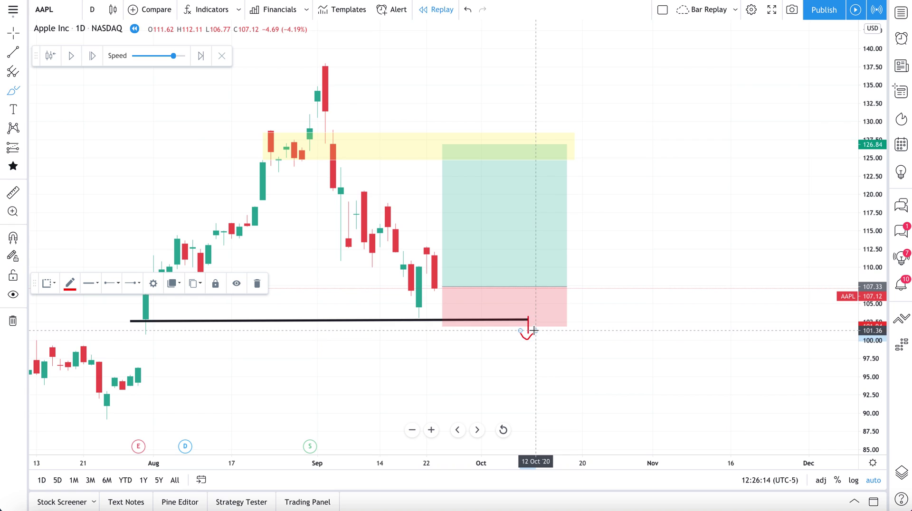
pyautogui.hotkey('ctrl', 'z')
pyautogui.hotkey('ctrl', 'z')
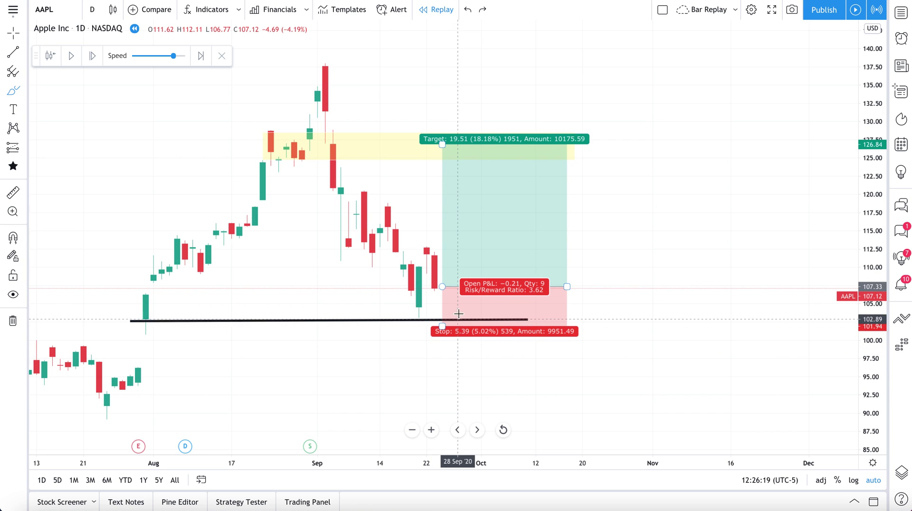
# - Circle the September and July touch points on the support line with the Brush, then undo the circles
pyautogui.moveTo(425, 314)
pyautogui.mouseDown()
pyautogui.moveTo(426, 326)
pyautogui.moveTo(425, 316)
pyautogui.mouseUp()
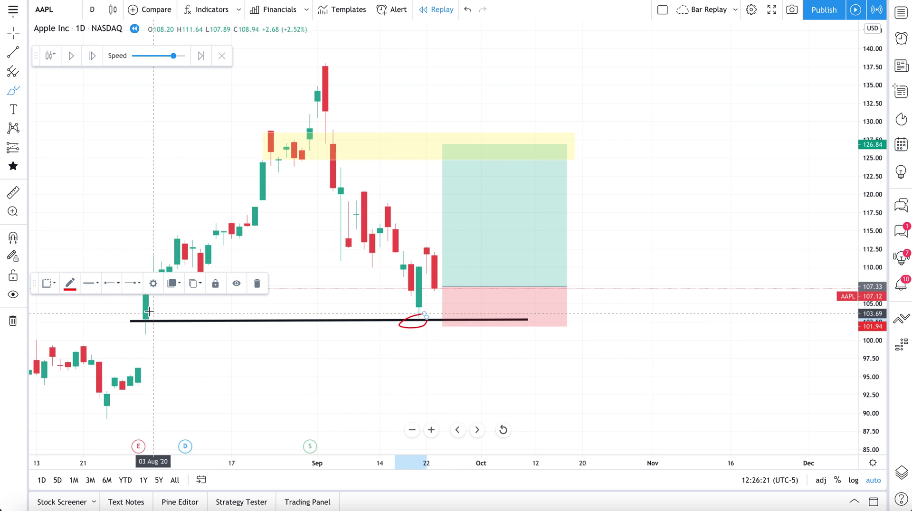
pyautogui.moveTo(150, 314); pyautogui.dragTo(129, 321)
pyautogui.hotkey('ctrl', 'z')
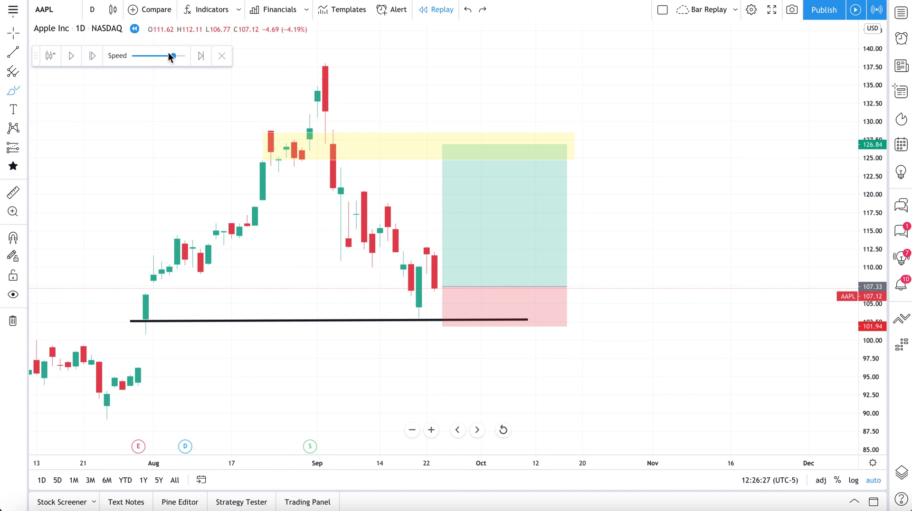
# - Replay one bar at one update every 2 seconds, then continue at one update per second until 12 October 2020
pyautogui.moveTo(173, 57); pyautogui.dragTo(152, 58)
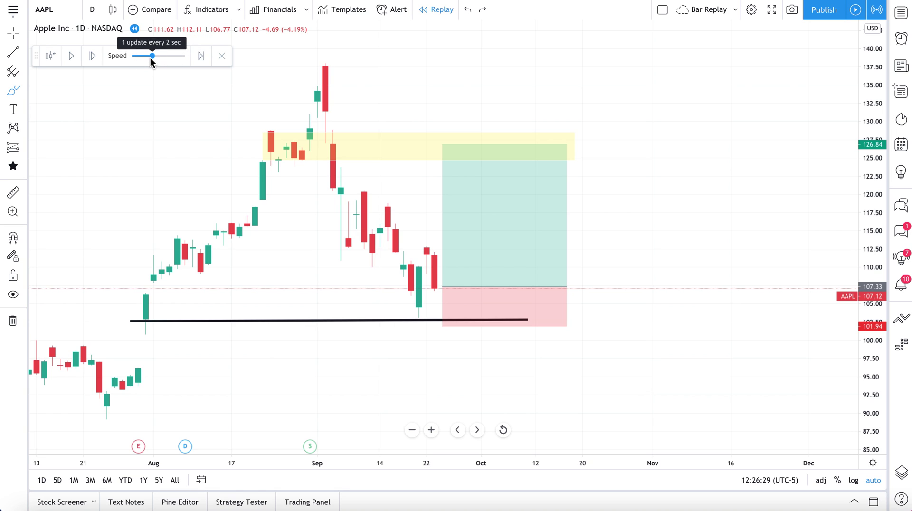
pyautogui.click(72, 57)
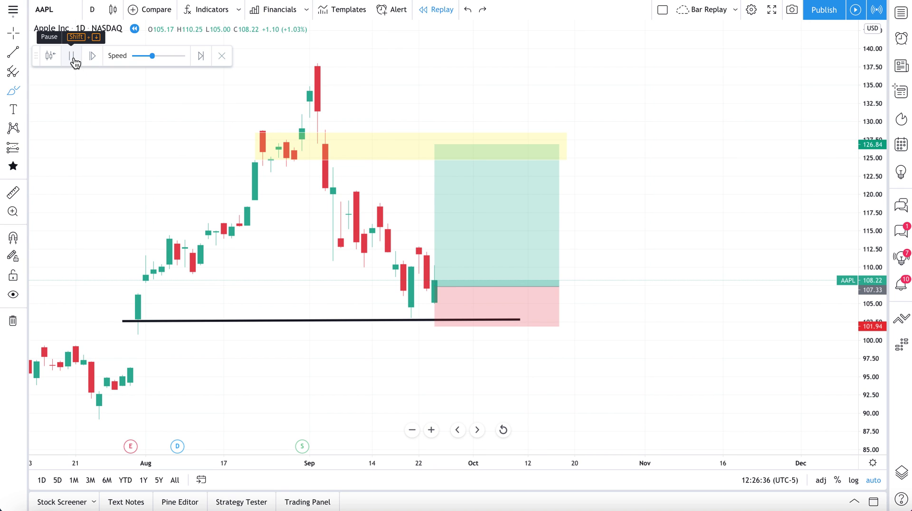
pyautogui.moveTo(434, 280)
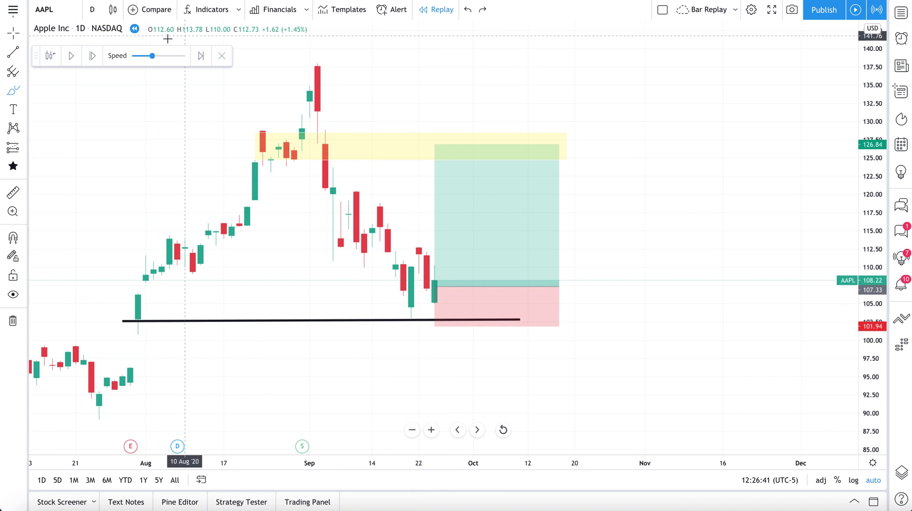
pyautogui.moveTo(152, 56); pyautogui.dragTo(161, 58)
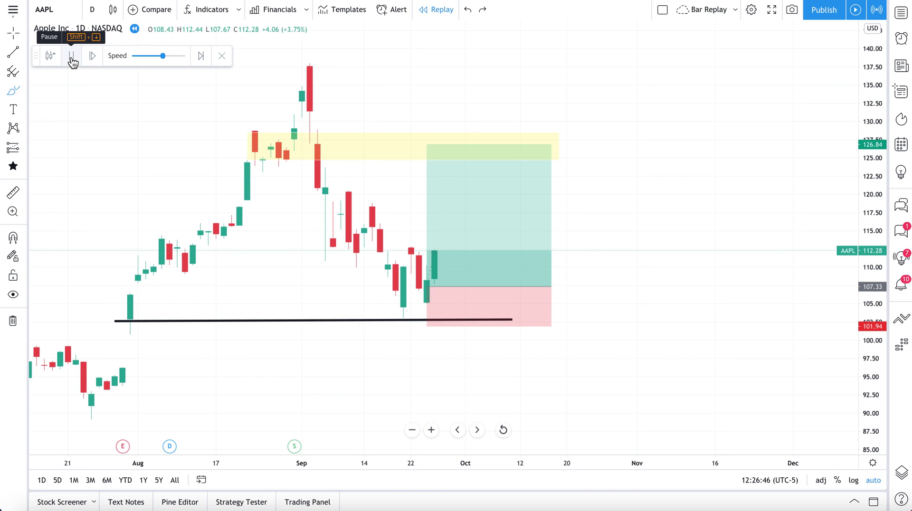
pyautogui.click(71, 57)
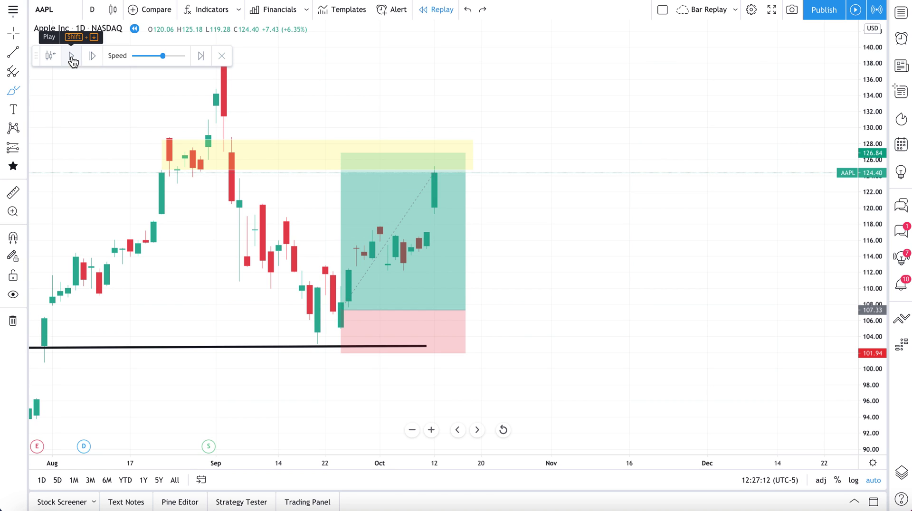
# - Brush marks around the 24 September entry candle, the price area above it and the 12 October candle, undoing each stroke
pyautogui.click(13, 100)
pyautogui.click(33, 95)
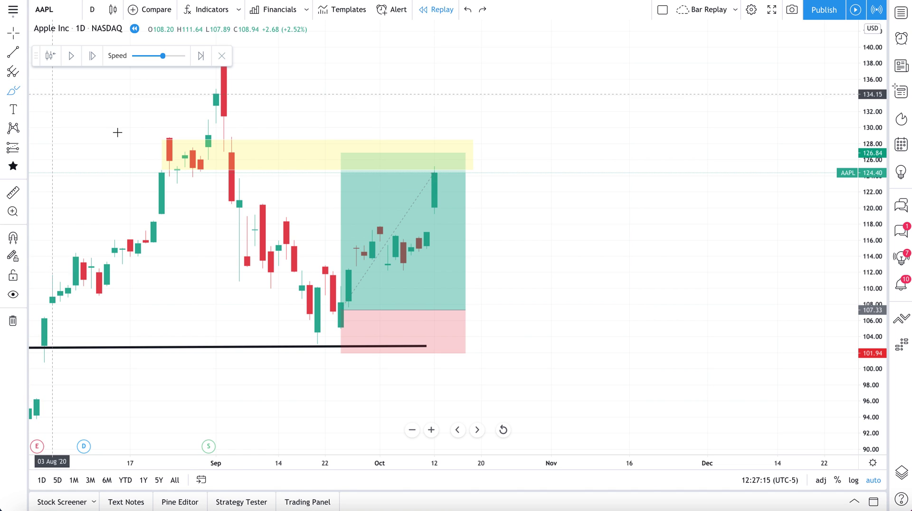
pyautogui.moveTo(344, 322); pyautogui.dragTo(342, 323)
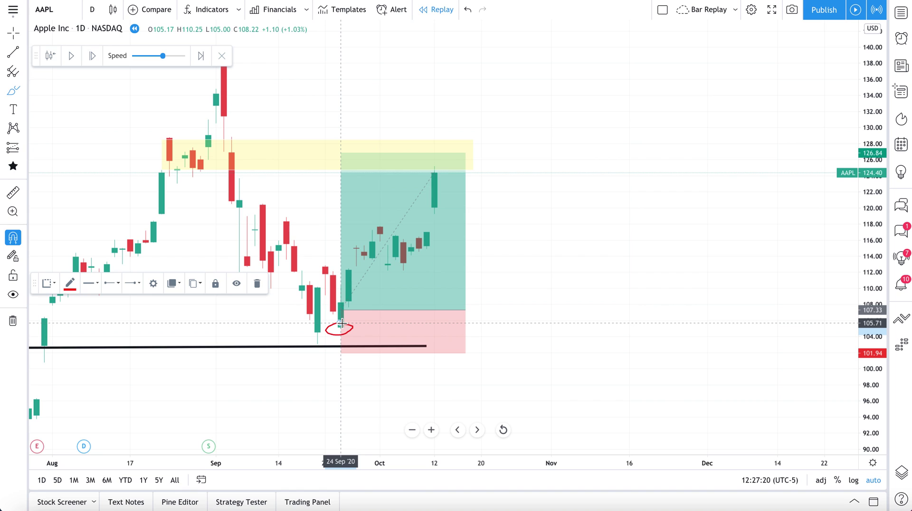
pyautogui.hotkey('ctrl', 'z')
pyautogui.moveTo(346, 265)
pyautogui.mouseDown()
pyautogui.moveTo(344, 305)
pyautogui.moveTo(363, 285)
pyautogui.moveTo(343, 265)
pyautogui.moveTo(354, 249)
pyautogui.moveTo(352, 265)
pyautogui.moveTo(420, 273)
pyautogui.moveTo(442, 246)
pyautogui.moveTo(416, 222)
pyautogui.moveTo(340, 222)
pyautogui.mouseUp()
pyautogui.hotkey('ctrl', 'z')
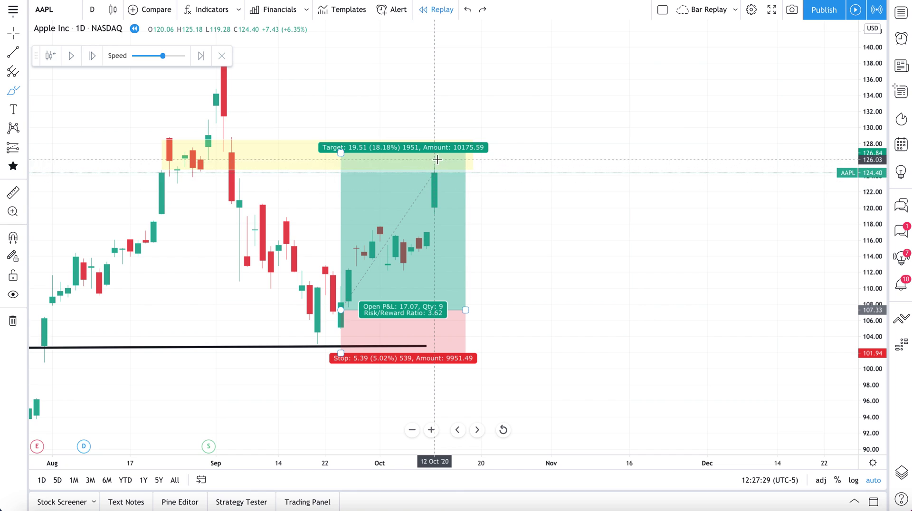
pyautogui.moveTo(435, 157); pyautogui.dragTo(433, 157)
pyautogui.hotkey('ctrl', 'z')
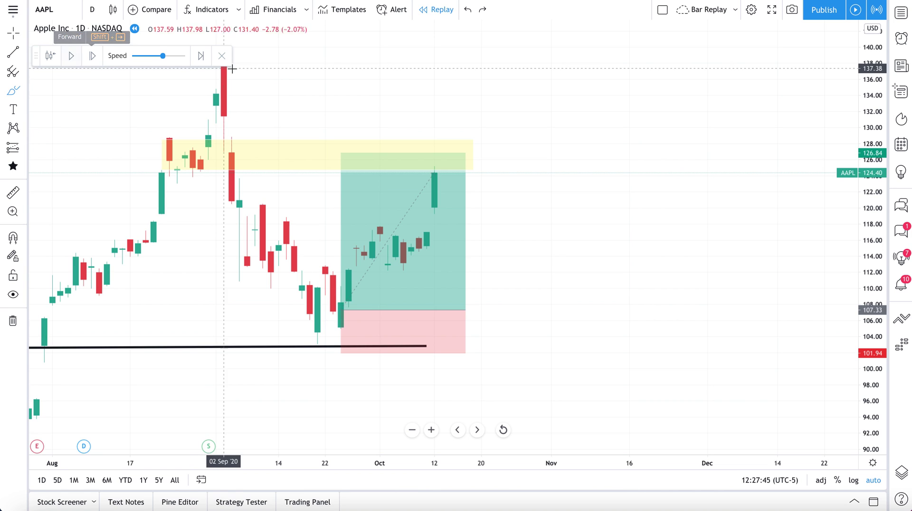
# - Resume the replay at a higher speed than one update per second and pause it at 5 November 2020
pyautogui.click(73, 58)
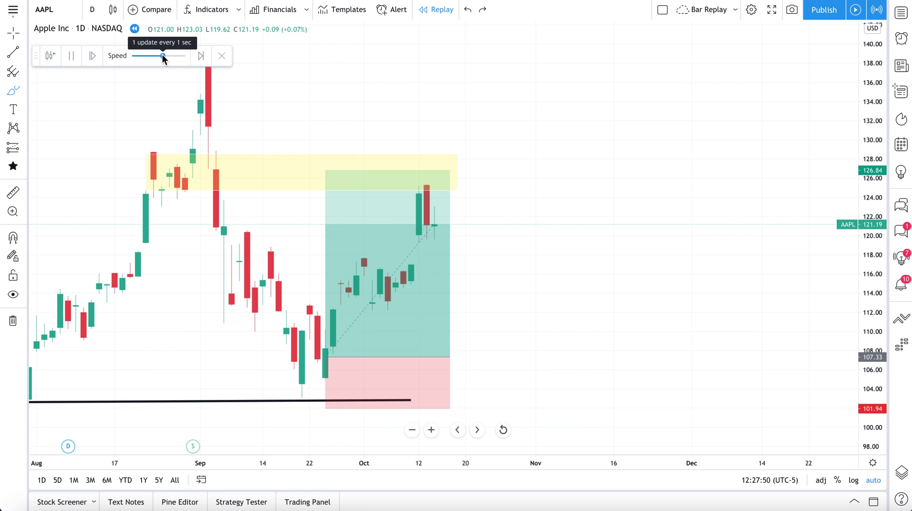
pyautogui.moveTo(162, 56); pyautogui.dragTo(172, 57)
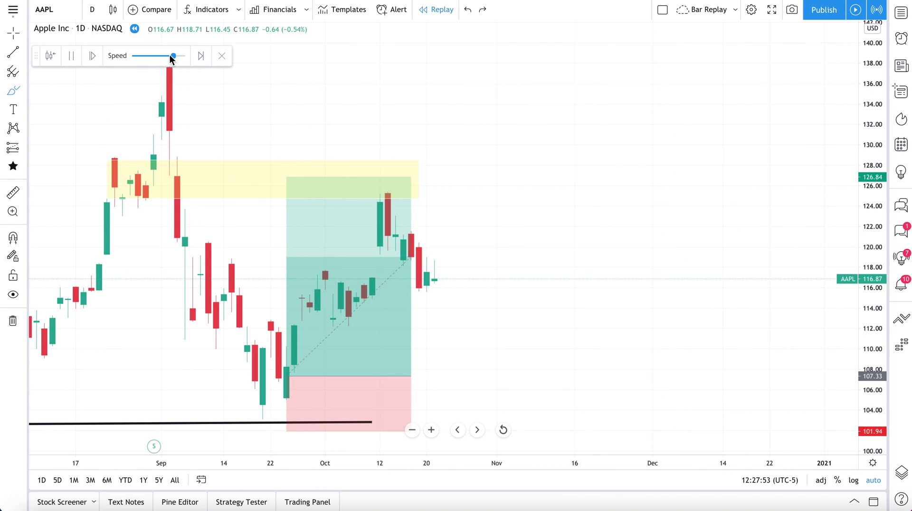
pyautogui.click(72, 58)
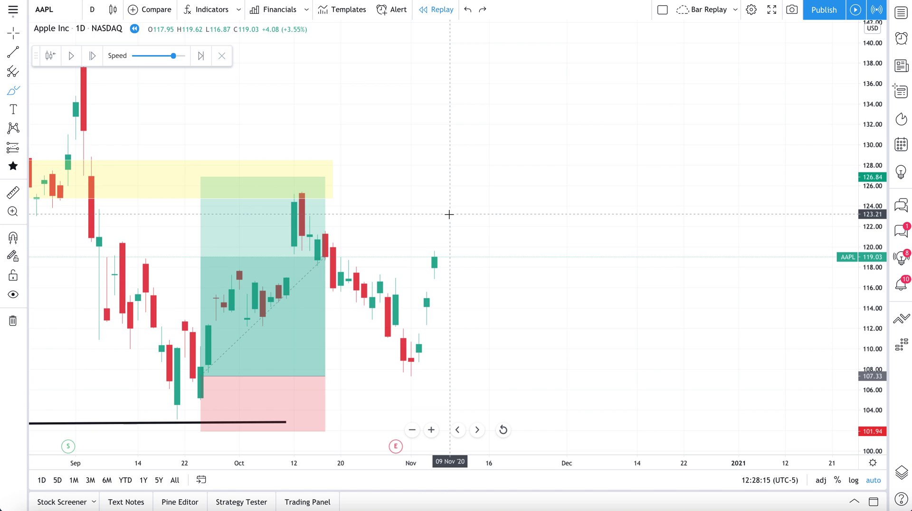
# - Resume the replay from 5 November 2020 and raise its speed to the maximum, running it to the latest December 2020 bar
pyautogui.scroll(-5, 450, 214)
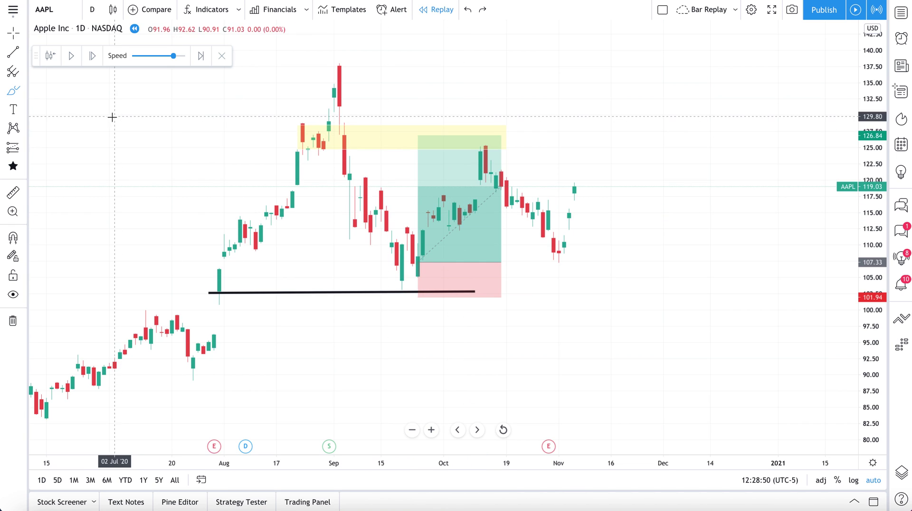
pyautogui.click(75, 61)
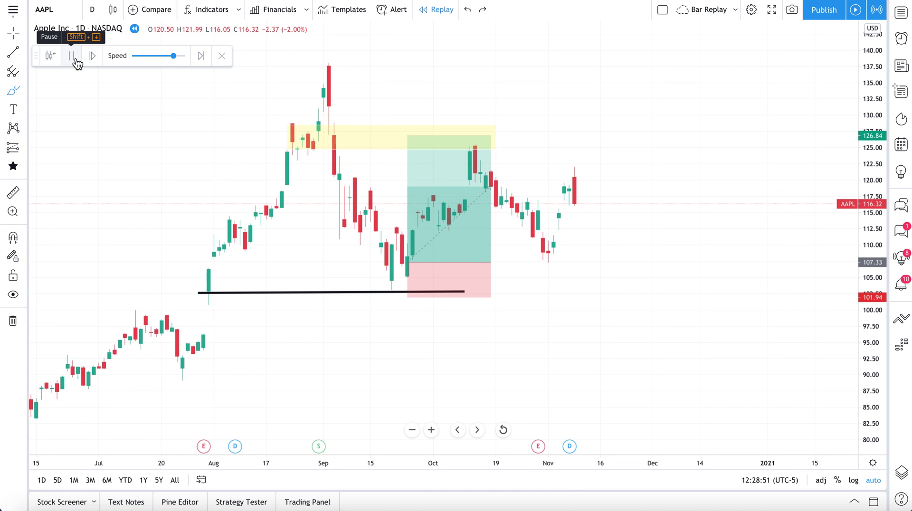
pyautogui.click(176, 57)
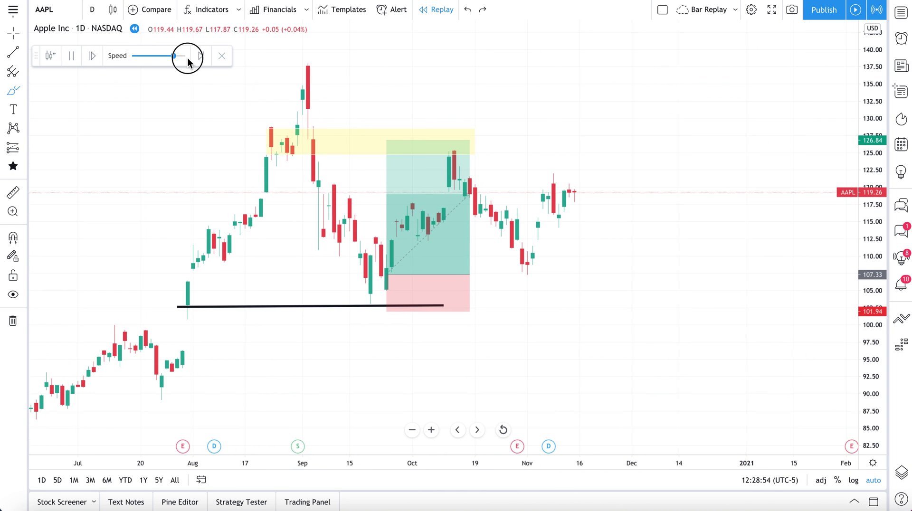
pyautogui.moveTo(169, 56); pyautogui.dragTo(192, 61)
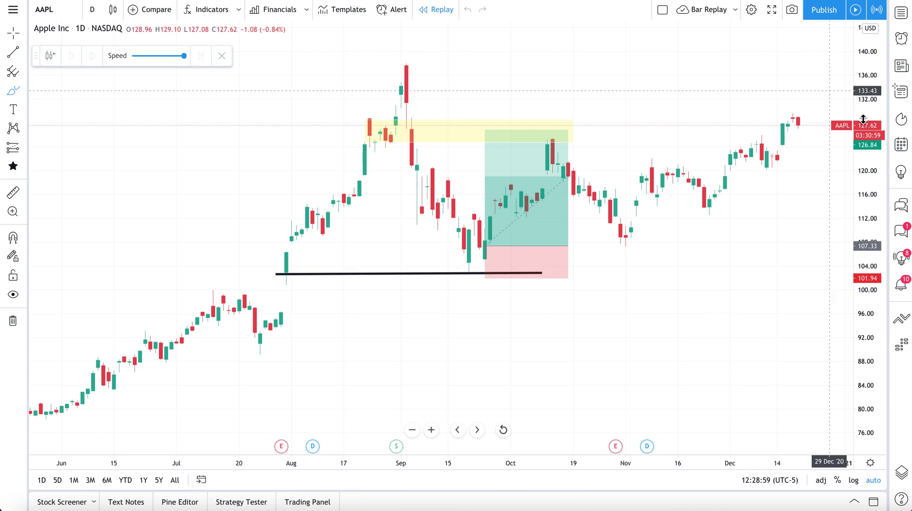
# - Delete the stray brush stroke, long position, support line and yellow resistance rectangle from the chart, and exit bar replay
pyautogui.moveTo(628, 72); pyautogui.dragTo(485, 83)
pyautogui.press('Delete')
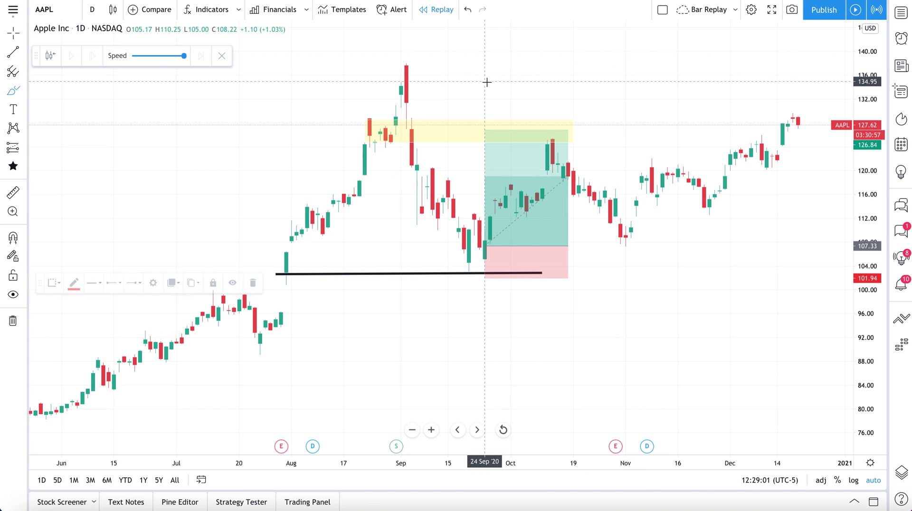
pyautogui.click(13, 33)
pyautogui.moveTo(355, 87); pyautogui.dragTo(250, 118)
pyautogui.click(404, 171)
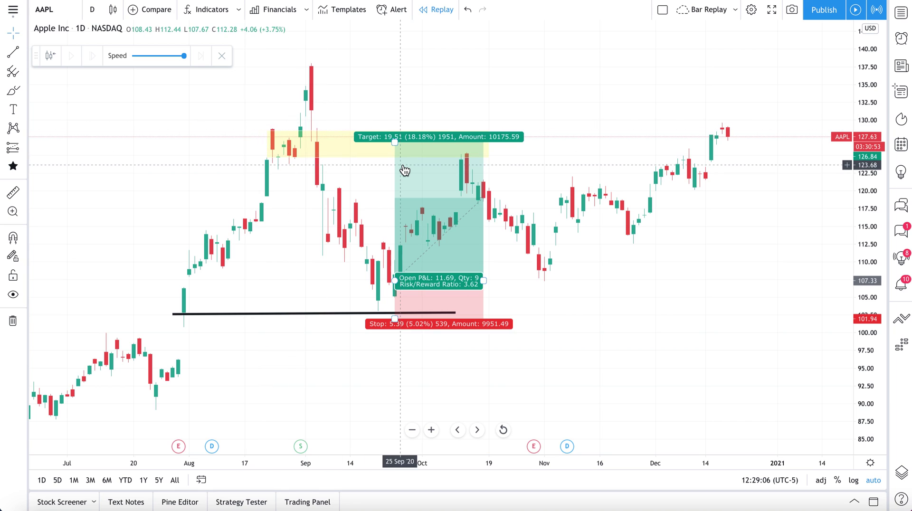
pyautogui.press('Delete')
pyautogui.click(374, 314)
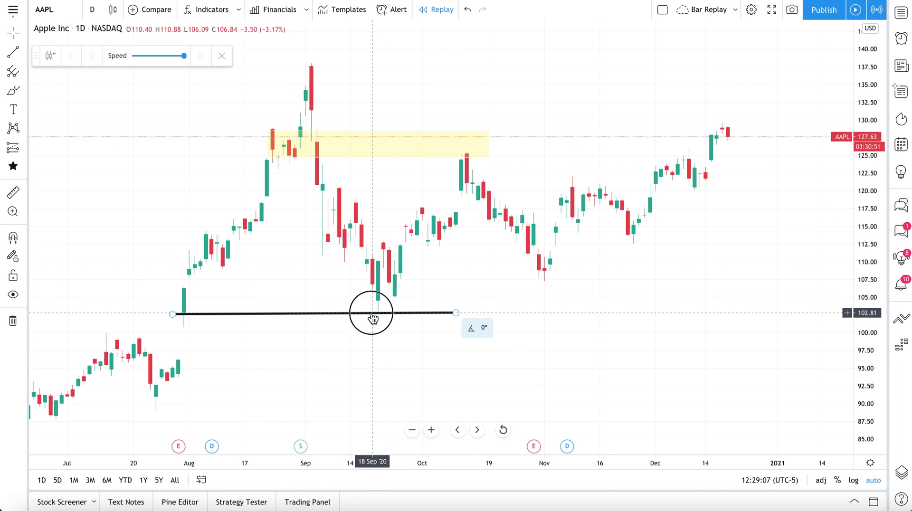
pyautogui.press('Delete')
pyautogui.click(384, 138)
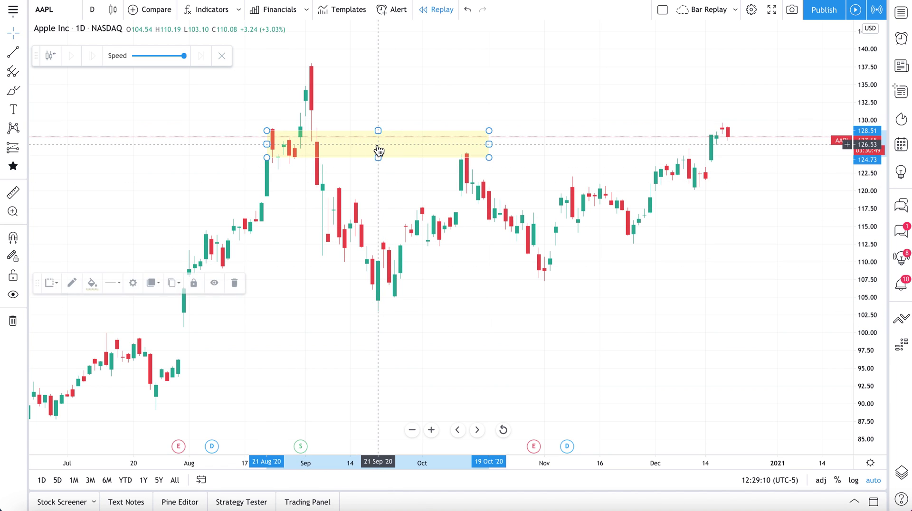
pyautogui.press('Delete')
pyautogui.click(222, 56)
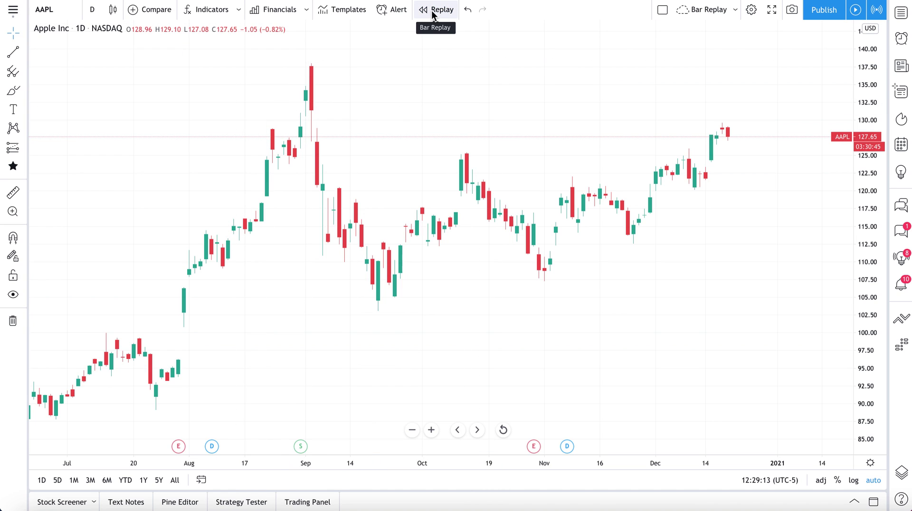
pyautogui.click(432, 11)
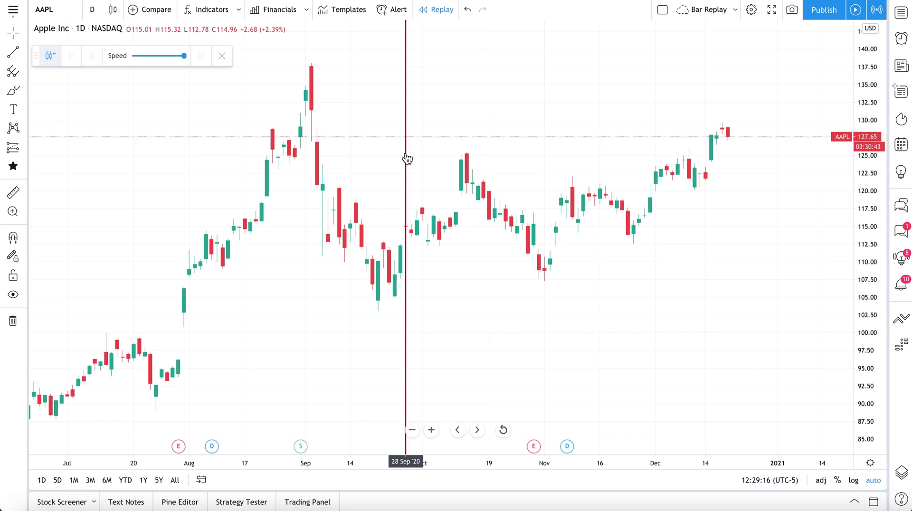
pyautogui.scroll(-5, 446, 255)
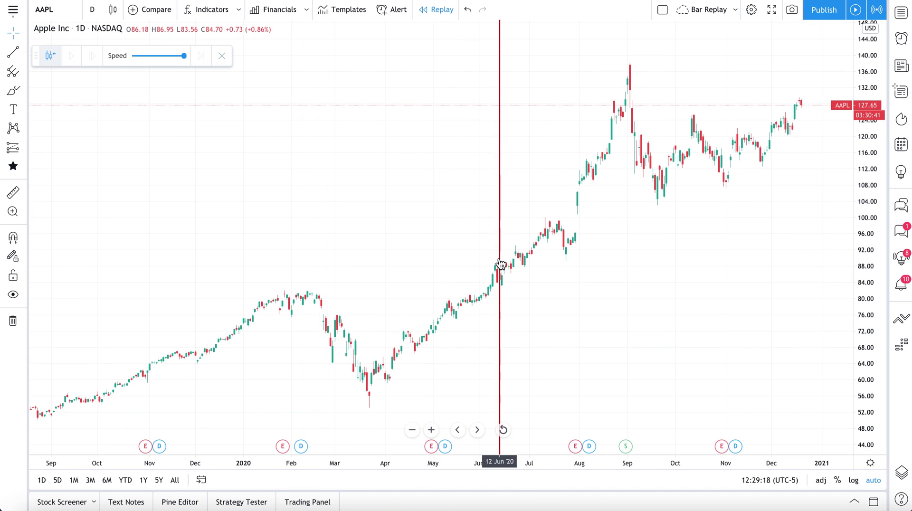
pyautogui.scroll(3, 501, 265)
pyautogui.scroll(-3, 501, 265)
pyautogui.scroll(-5, 238, 353)
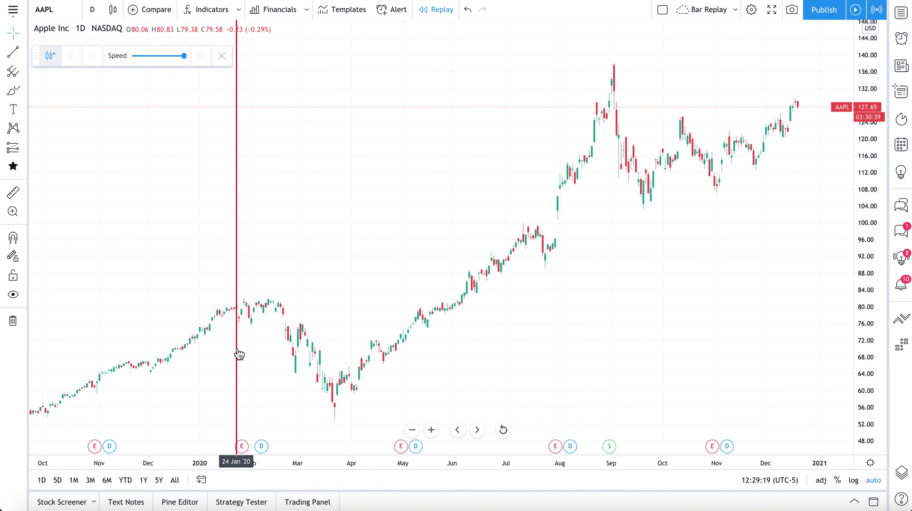
pyautogui.click(23, 33)
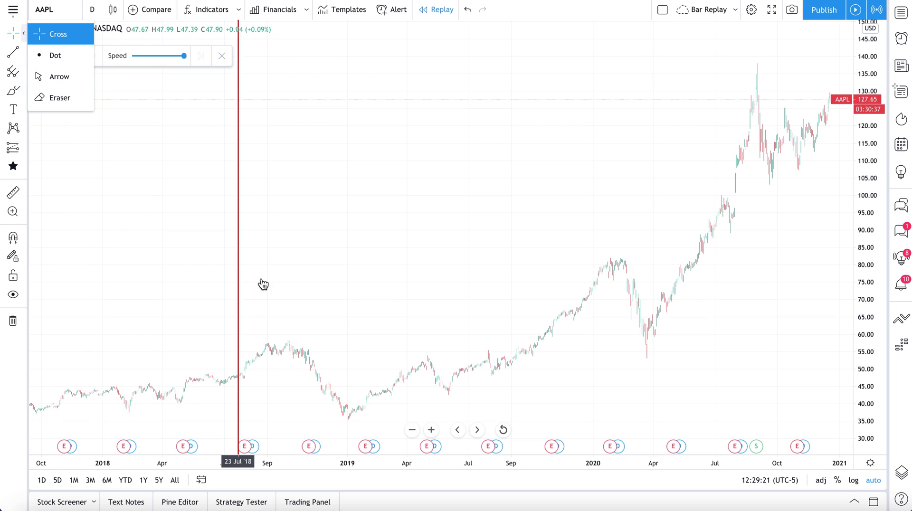
pyautogui.click(221, 56)
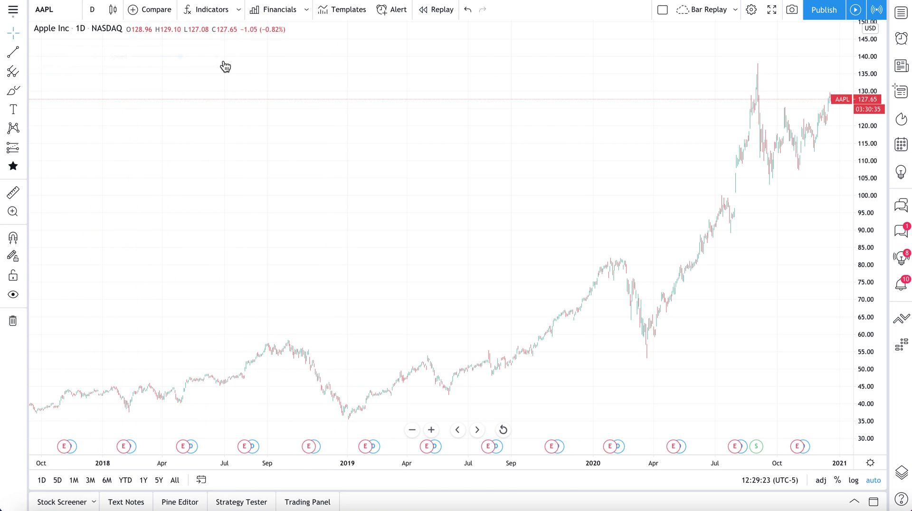
pyautogui.scroll(4, 265, 247)
pyautogui.scroll(-2, 249, 258)
pyautogui.scroll(-2, 179, 253)
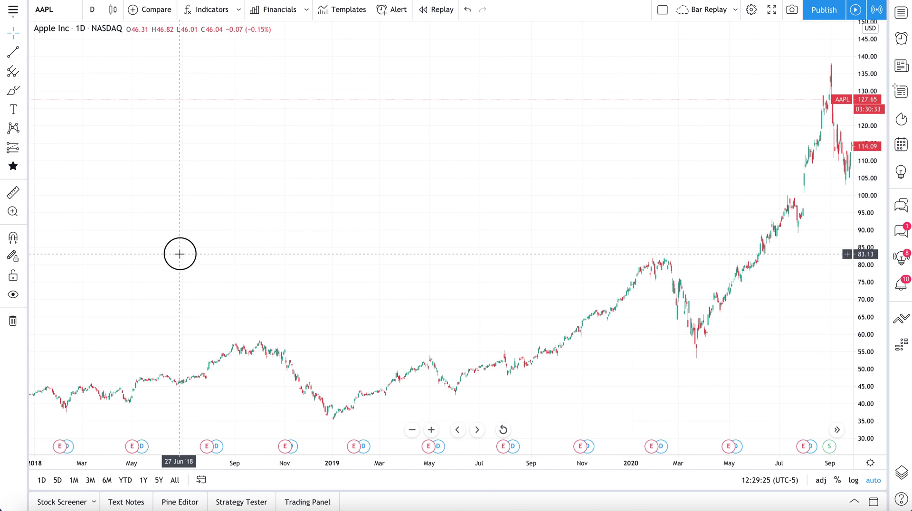
pyautogui.moveTo(179, 252); pyautogui.dragTo(627, 246)
# - Go to the date 2000-01-03 on the AAPL daily chart
pyautogui.click(198, 482)
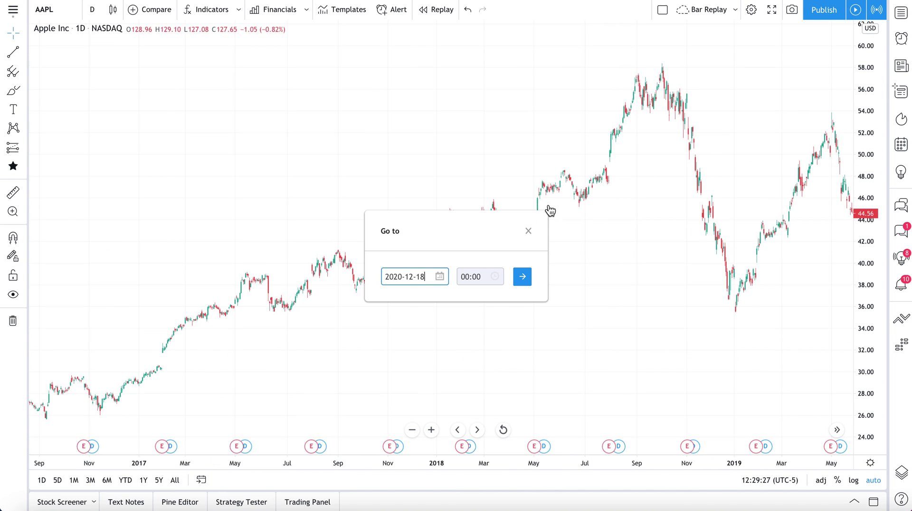
pyautogui.click(401, 278)
pyautogui.press('BackSpace')
pyautogui.press('BackSpace')
pyautogui.write('00')
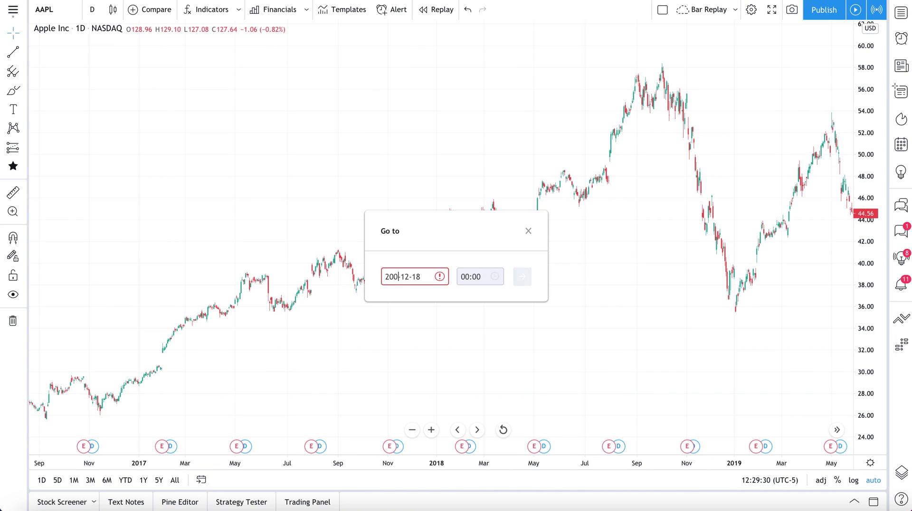
pyautogui.click(414, 279)
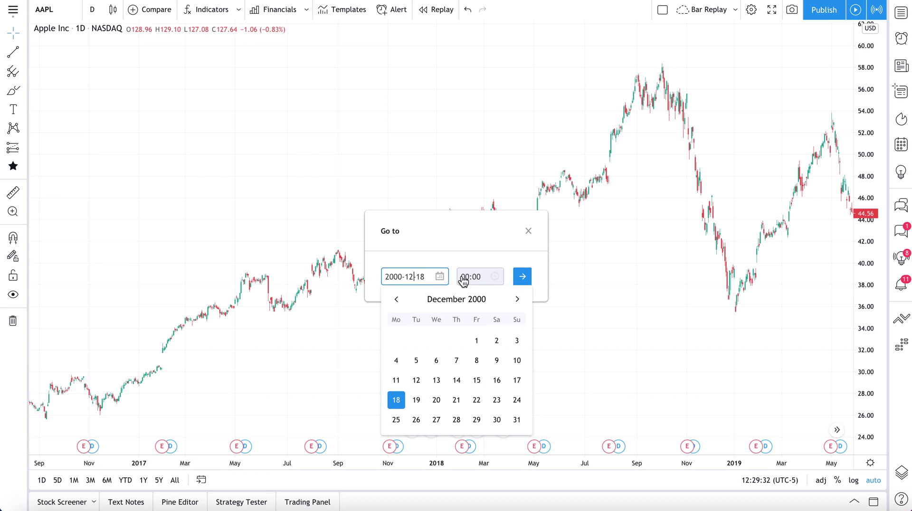
pyautogui.press('BackSpace')
pyautogui.click(425, 277)
pyautogui.press('BackSpace')
pyautogui.press('BackSpace')
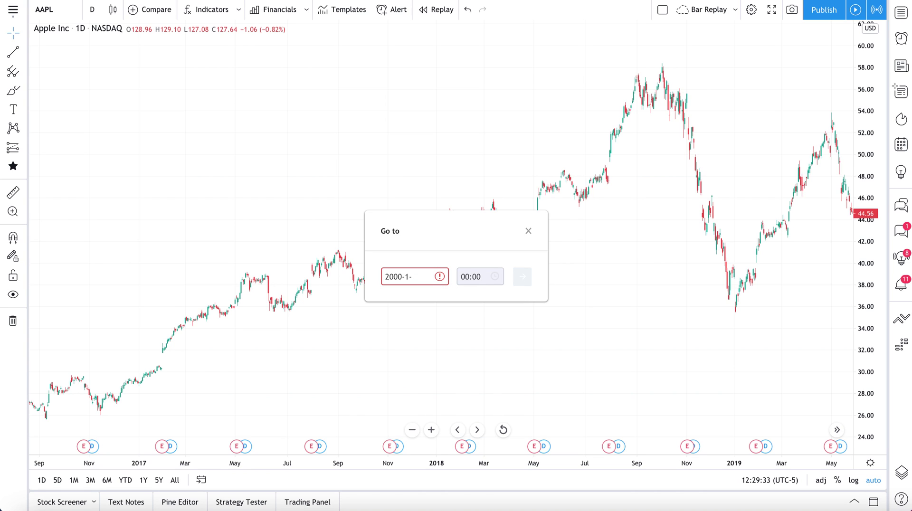
pyautogui.write('01')
pyautogui.press('BackSpace')
pyautogui.write('-01-03')
pyautogui.press('Return')
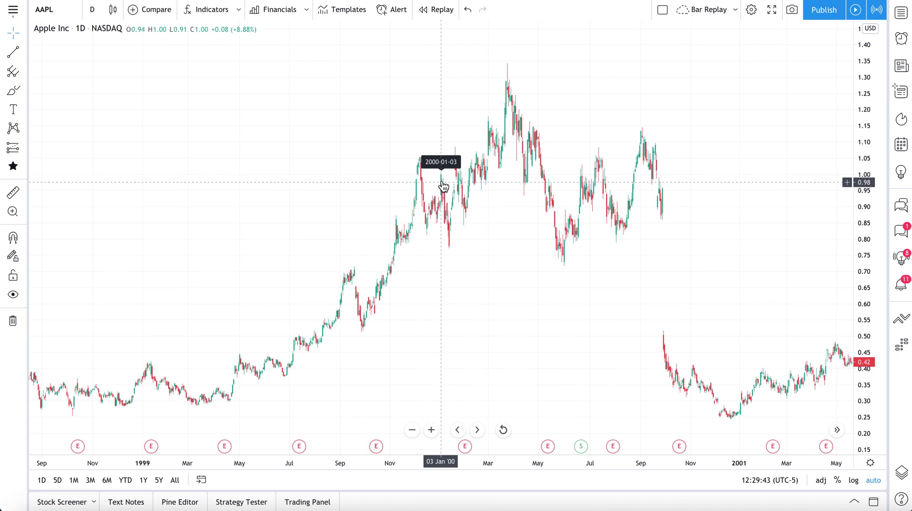
# - Start bar replay from the 4 January 2000 candle and enlarge the bars around it
pyautogui.click(444, 11)
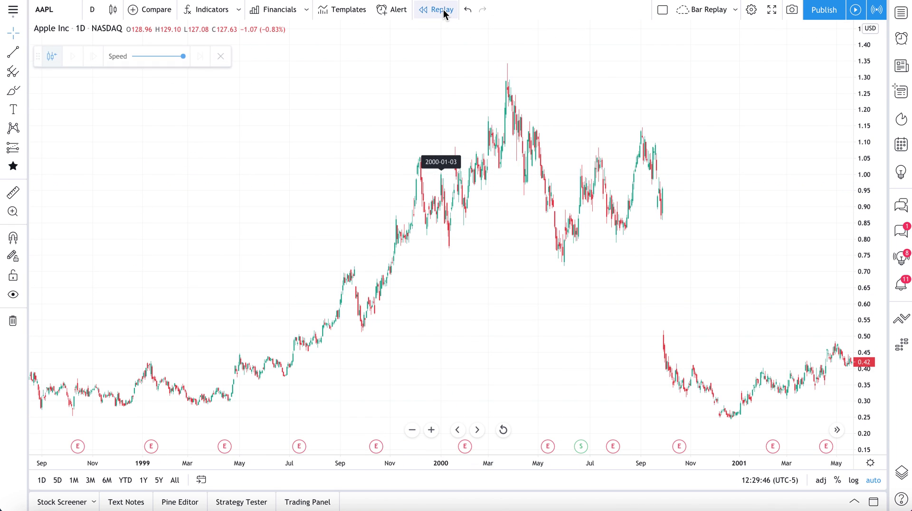
pyautogui.click(445, 195)
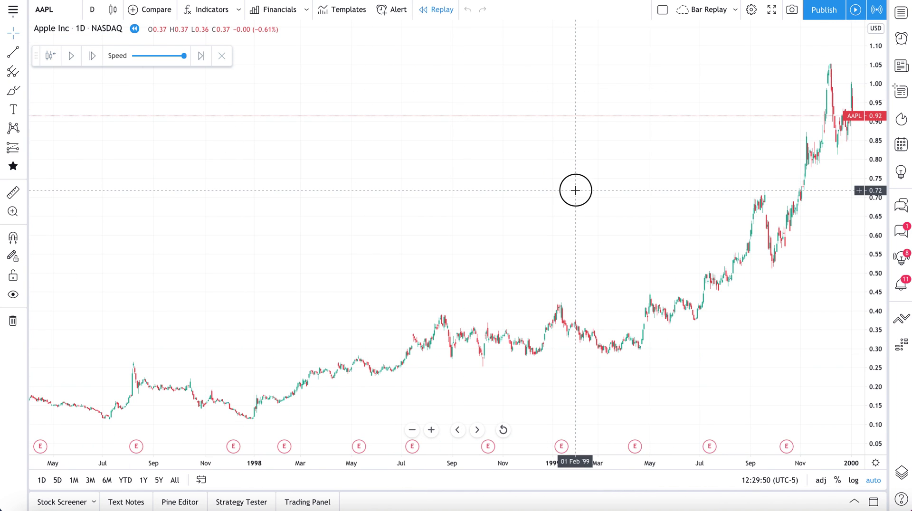
pyautogui.scroll(4, 298, 205)
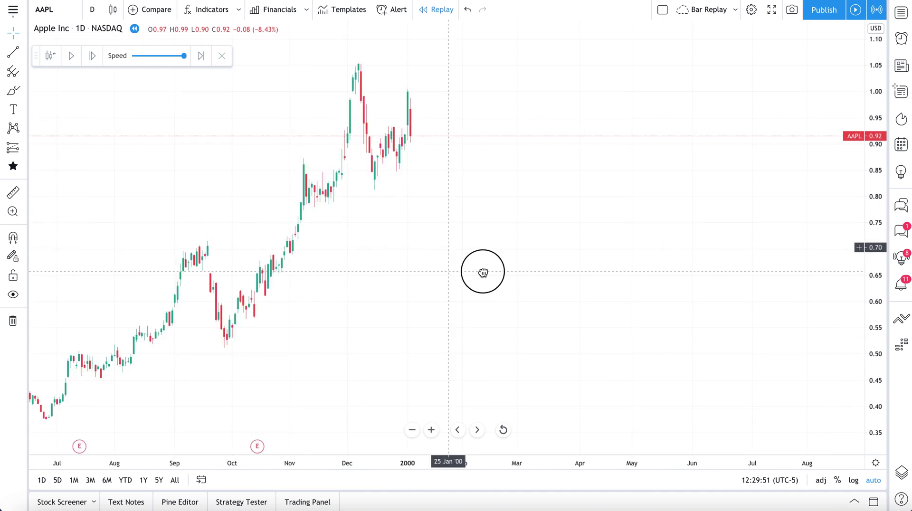
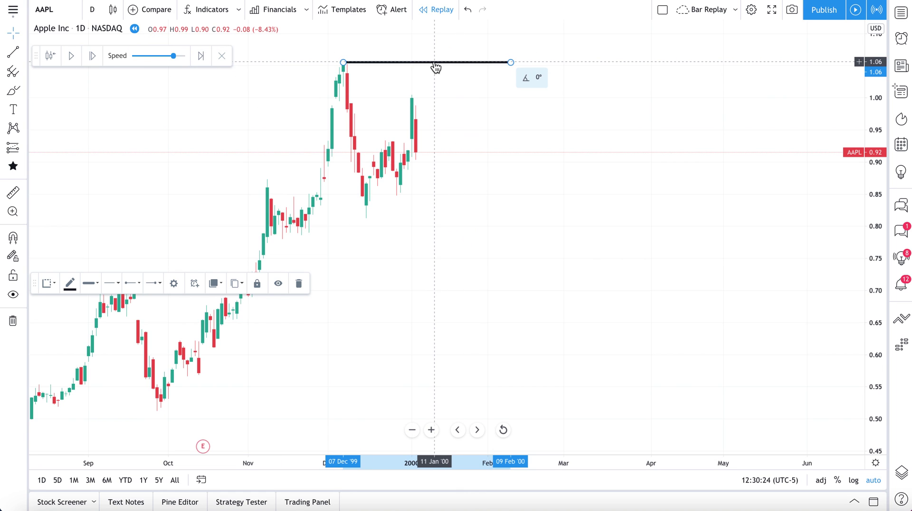
# - Draw a near-horizontal support trend line at about 0.80 from 10 November 1999 to early March 2000
pyautogui.click(13, 52)
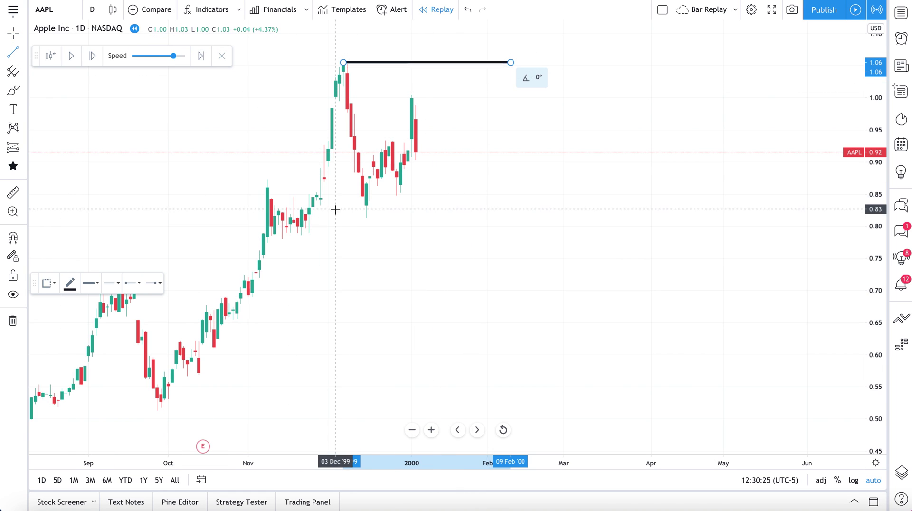
pyautogui.click(275, 226)
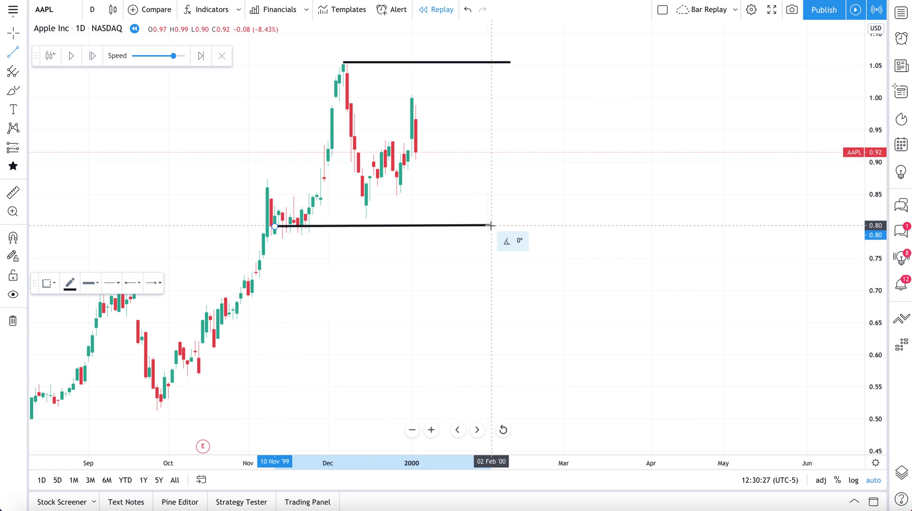
pyautogui.click(575, 224)
pyautogui.press('Escape')
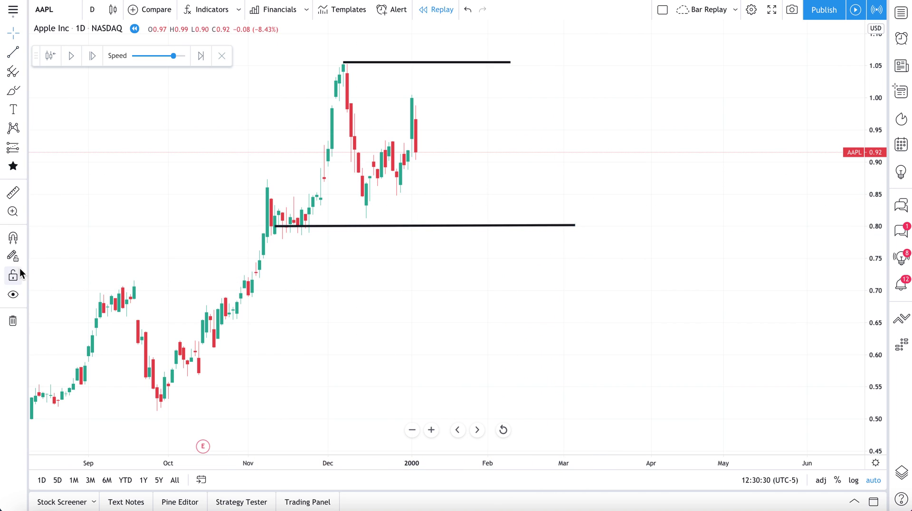
# - Place a fixed range volume profile on the candles from 8 November 1999 to 4 January 2000
pyautogui.click(22, 150)
pyautogui.click(77, 338)
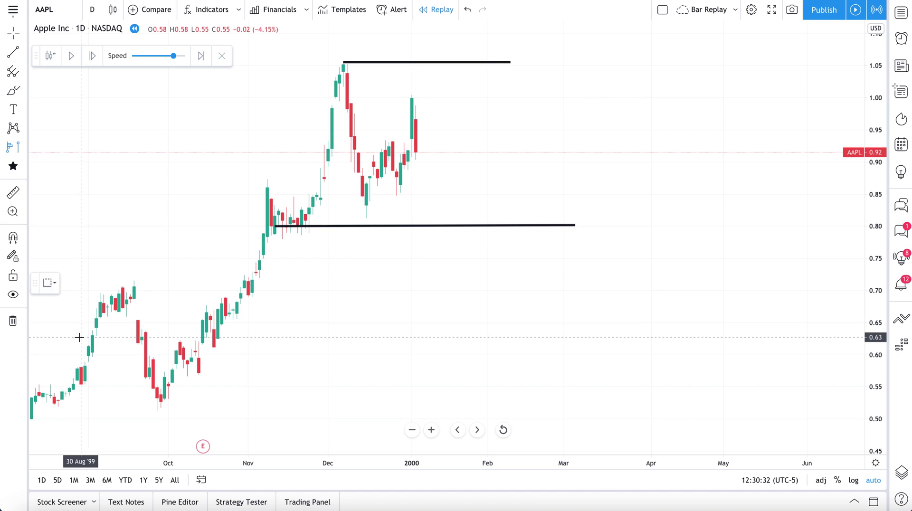
pyautogui.click(267, 225)
pyautogui.click(416, 137)
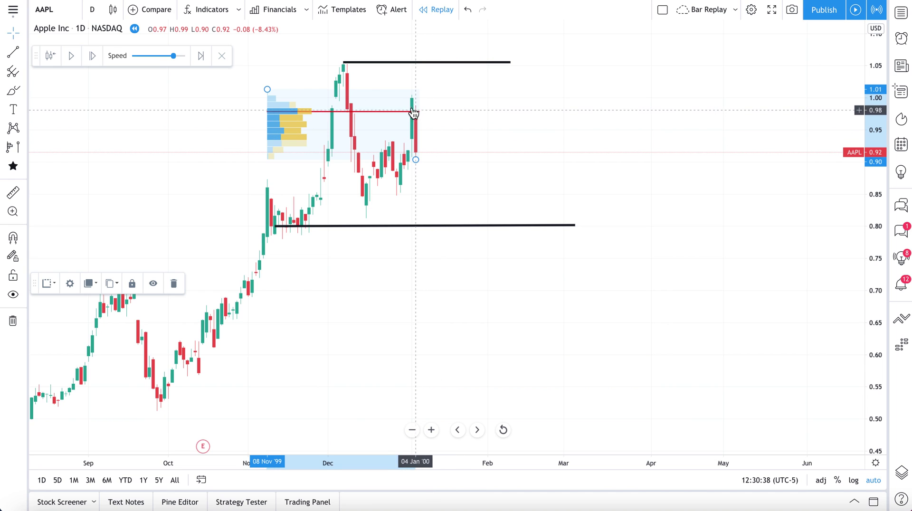
# - Circle the January candles at the volume profile's red line with the Brush, then undo the circle
pyautogui.click(14, 90)
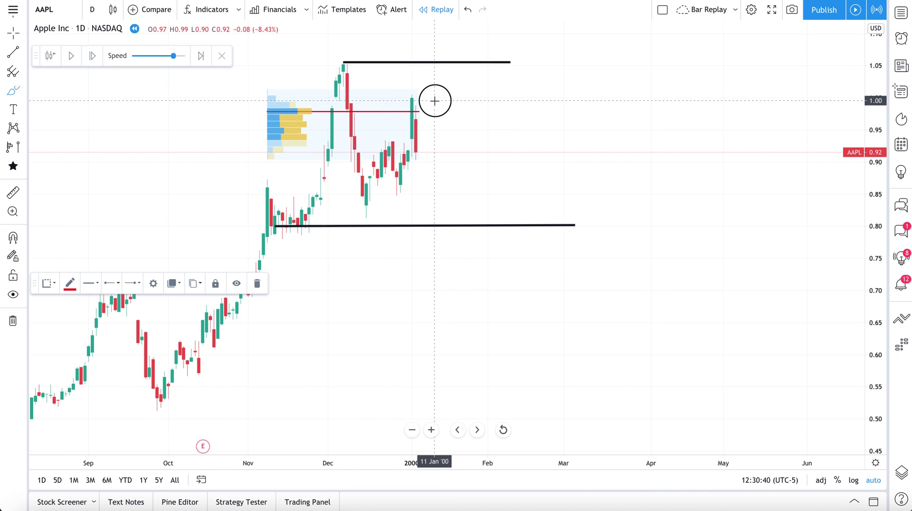
pyautogui.moveTo(432, 100)
pyautogui.mouseDown()
pyautogui.moveTo(402, 120)
pyautogui.moveTo(432, 105)
pyautogui.mouseUp()
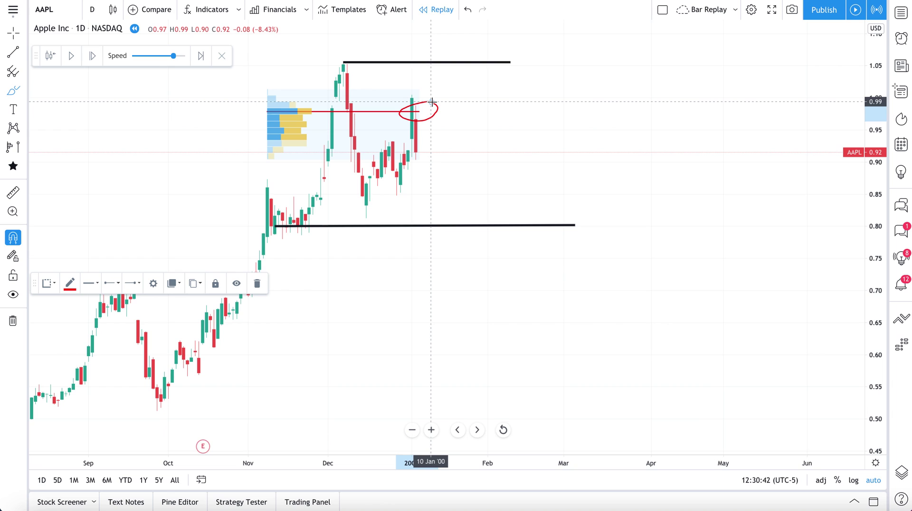
pyautogui.press('super+z')
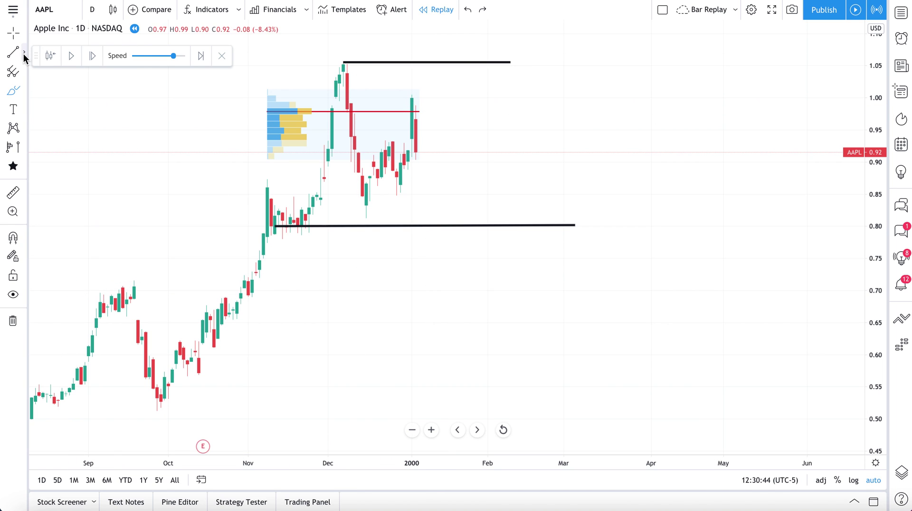
# - Draw a zigzag arrow path from the volume profile's red line to about 1.05, 0.80, 1.03, 0.80 and 1.03, ending in late March 2000
pyautogui.click(22, 53)
pyautogui.click(23, 92)
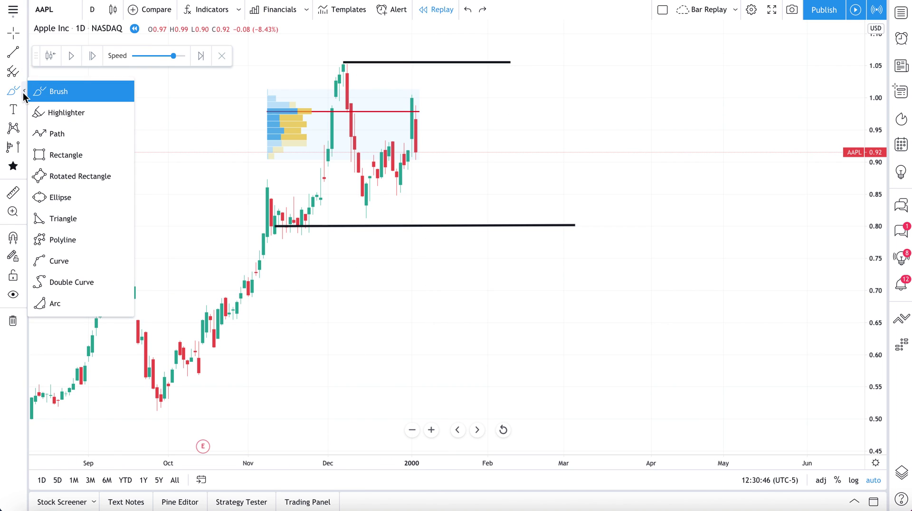
pyautogui.click(55, 133)
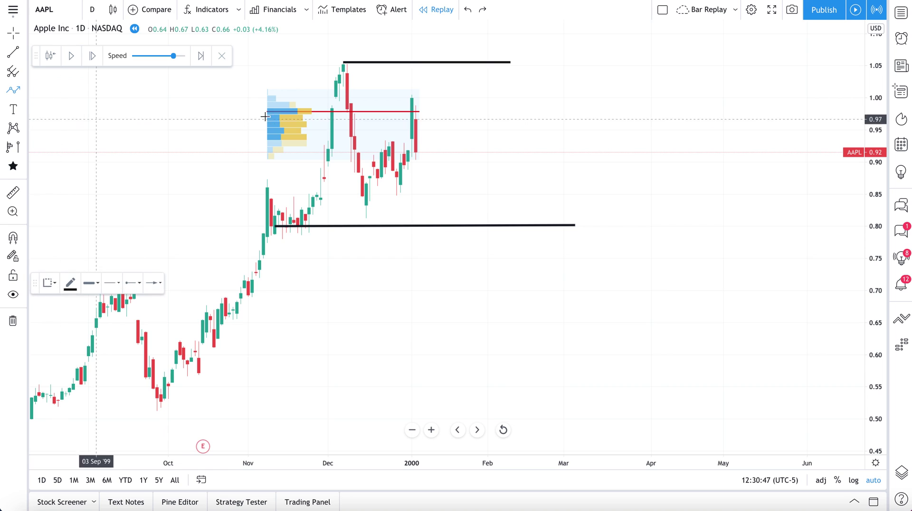
pyautogui.click(419, 112)
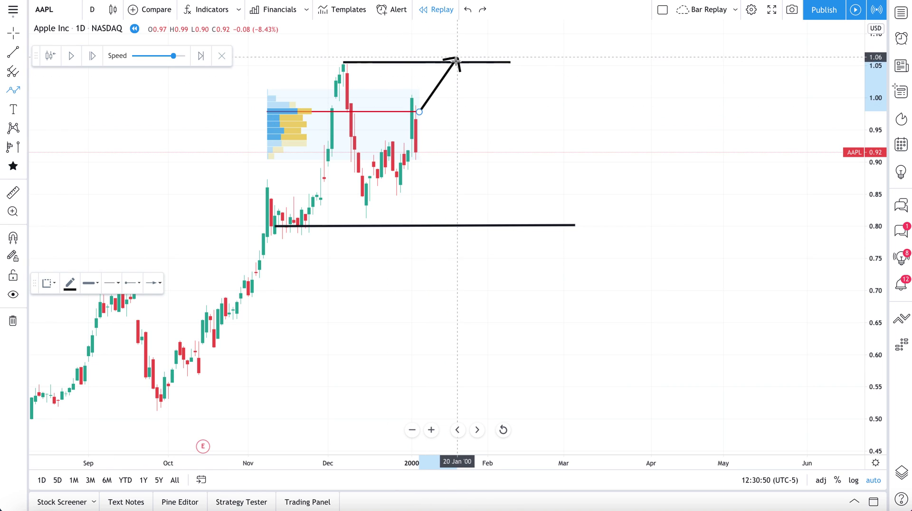
pyautogui.click(454, 62)
pyautogui.click(503, 226)
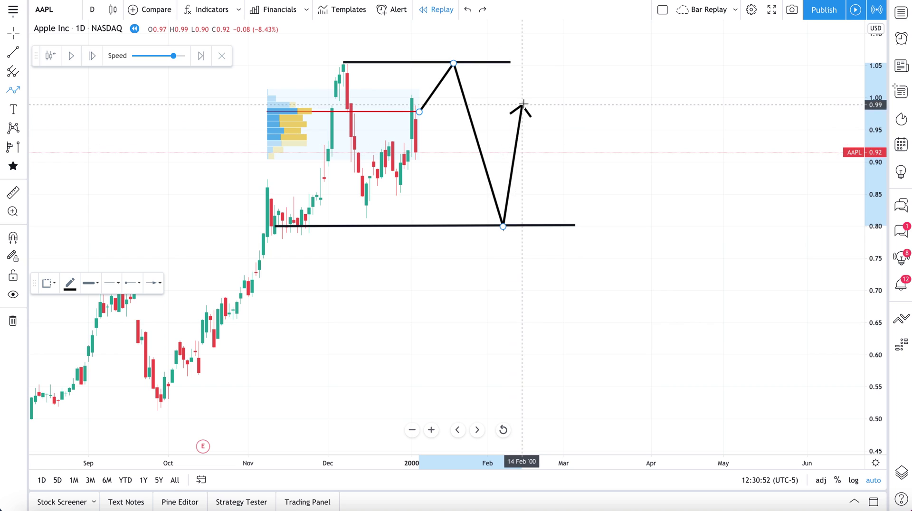
pyautogui.click(538, 76)
pyautogui.click(578, 226)
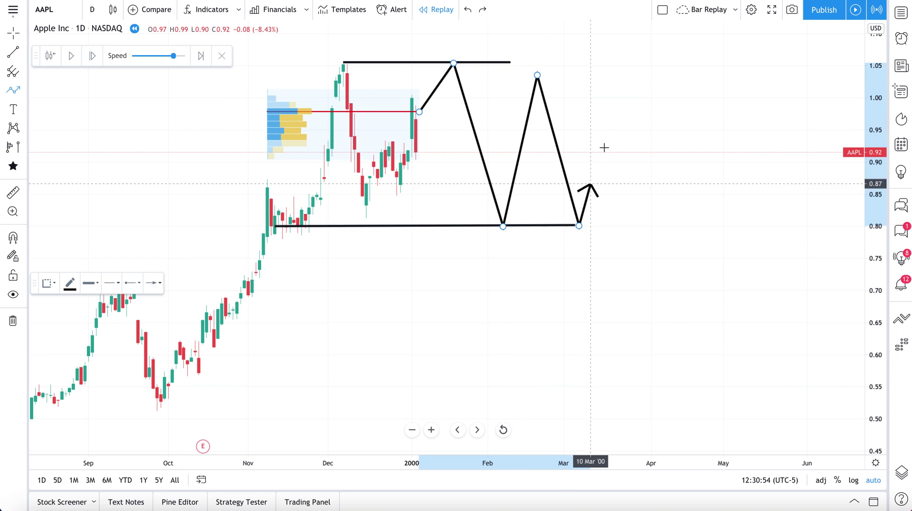
pyautogui.doubleClick(628, 76)
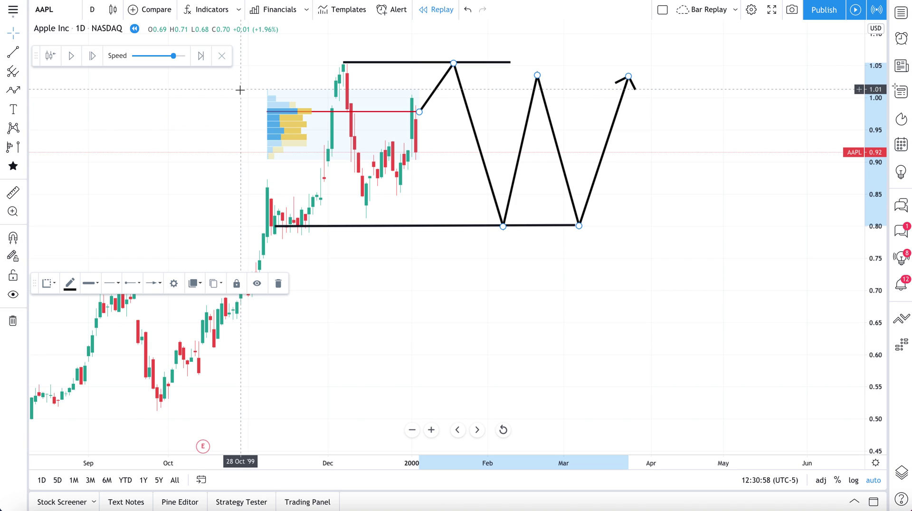
# - Play the replay up to mid-March 2000, pause it, and move the drawing toolbar clear of the candles
pyautogui.click(72, 60)
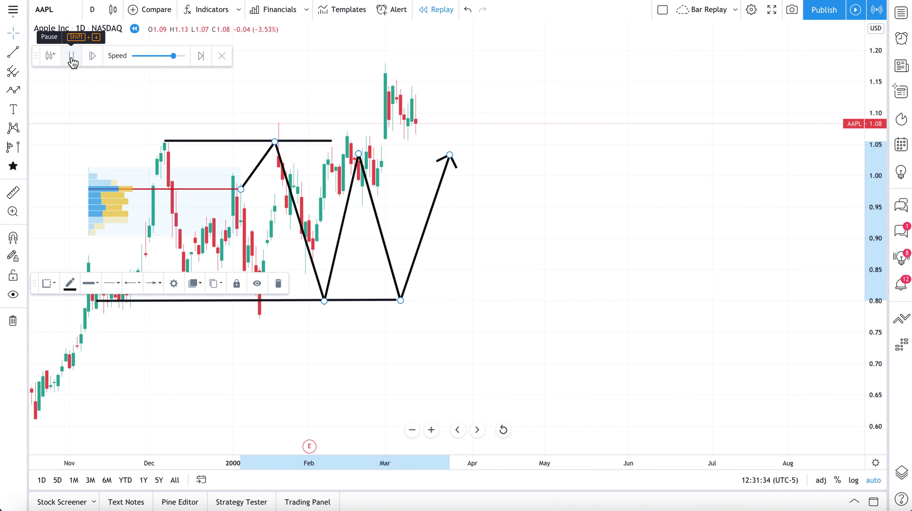
pyautogui.click(71, 56)
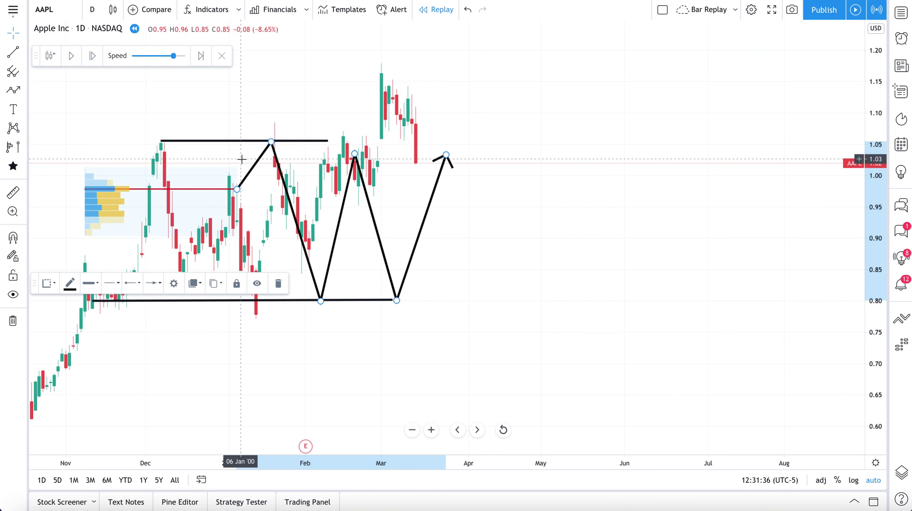
pyautogui.moveTo(35, 288); pyautogui.dragTo(66, 431)
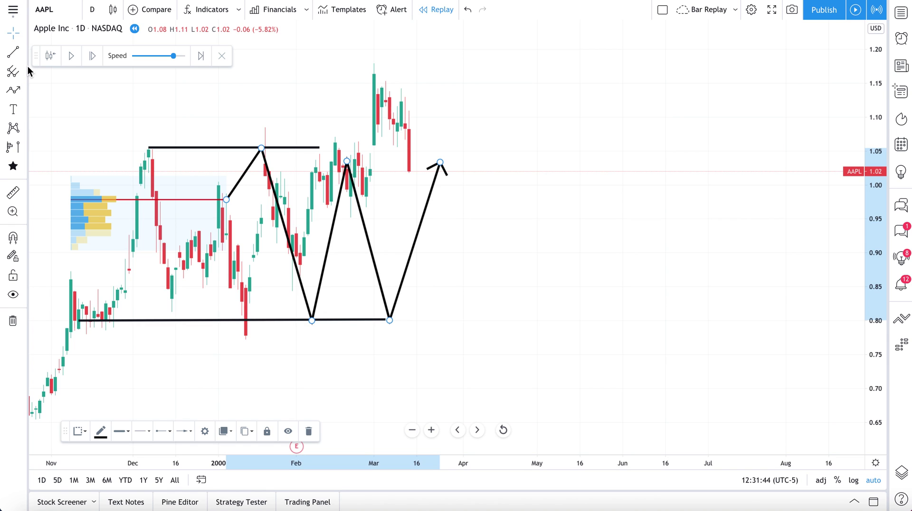
# - Circle the January spike above resistance and the dip below support with the Brush, then undo both circles and the projected path
pyautogui.click(22, 90)
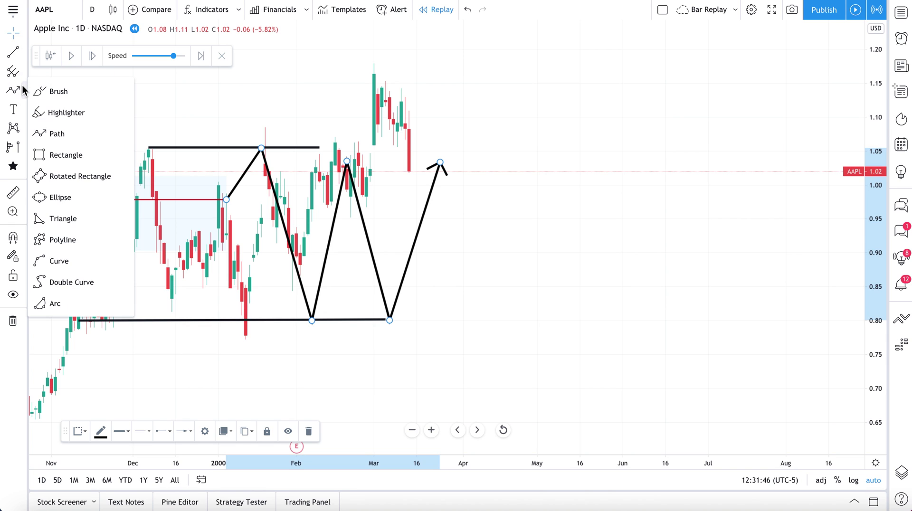
pyautogui.click(44, 90)
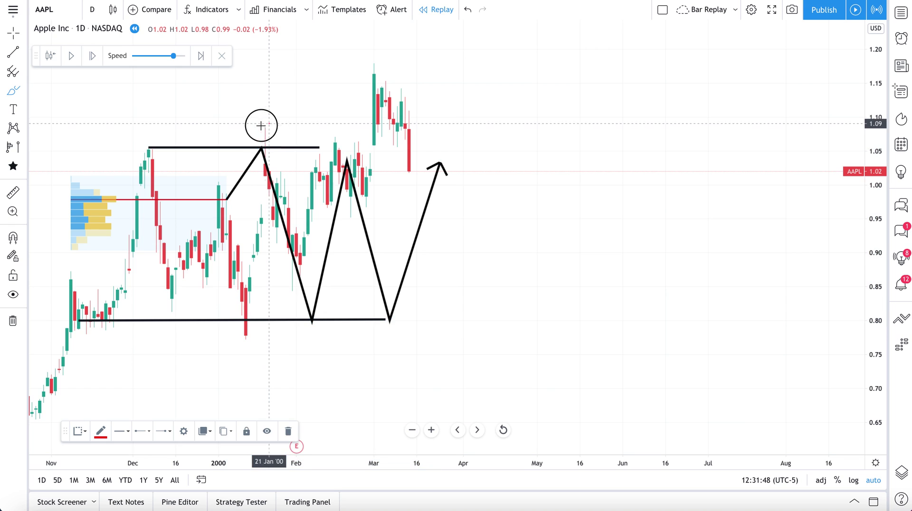
pyautogui.moveTo(261, 125); pyautogui.dragTo(277, 151)
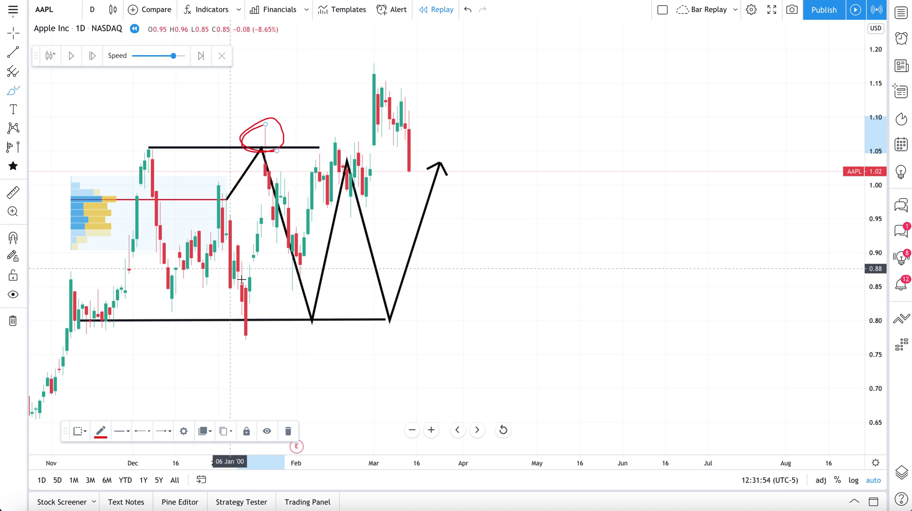
pyautogui.click(255, 313)
pyautogui.moveTo(255, 313)
pyautogui.mouseDown()
pyautogui.moveTo(245, 341)
pyautogui.moveTo(243, 310)
pyautogui.moveTo(235, 317)
pyautogui.mouseUp()
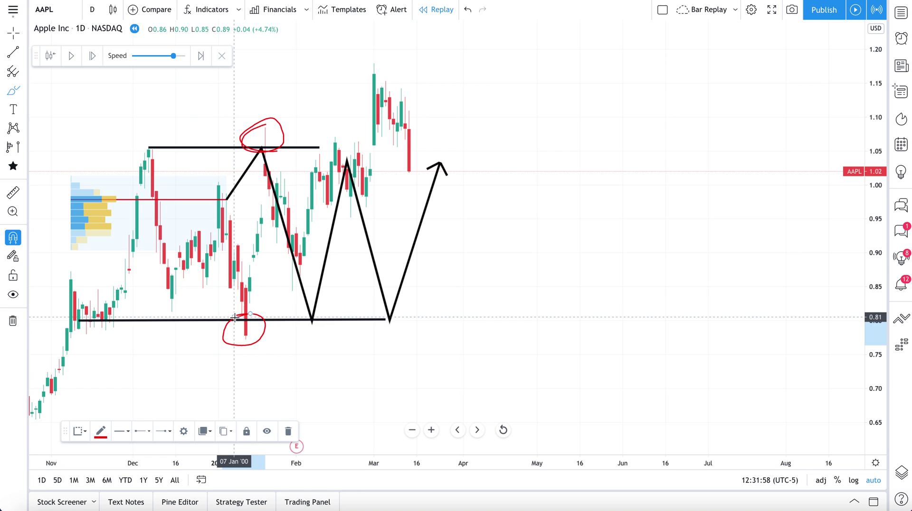
pyautogui.hotkey('ctrl', 'z')
pyautogui.hotkey('ctrl', 'z')
pyautogui.hotkey('ctrl', 'z')
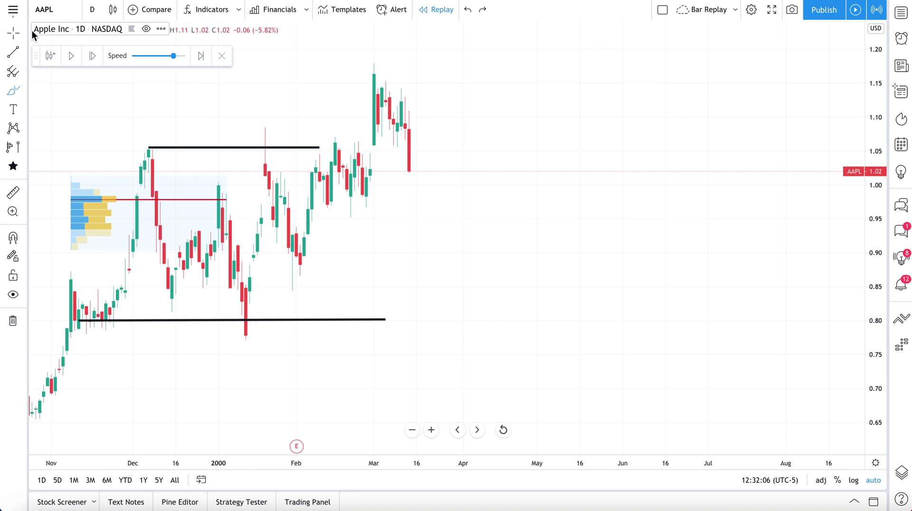
# - Exit chart replay mode and return to the current AAPL chart with no drawing selected
pyautogui.moveTo(37, 59); pyautogui.dragTo(40, 58)
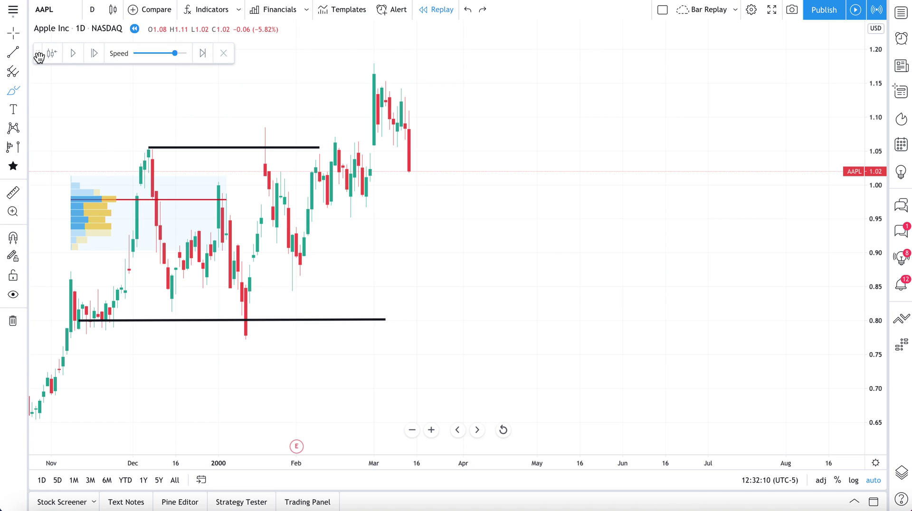
pyautogui.click(224, 53)
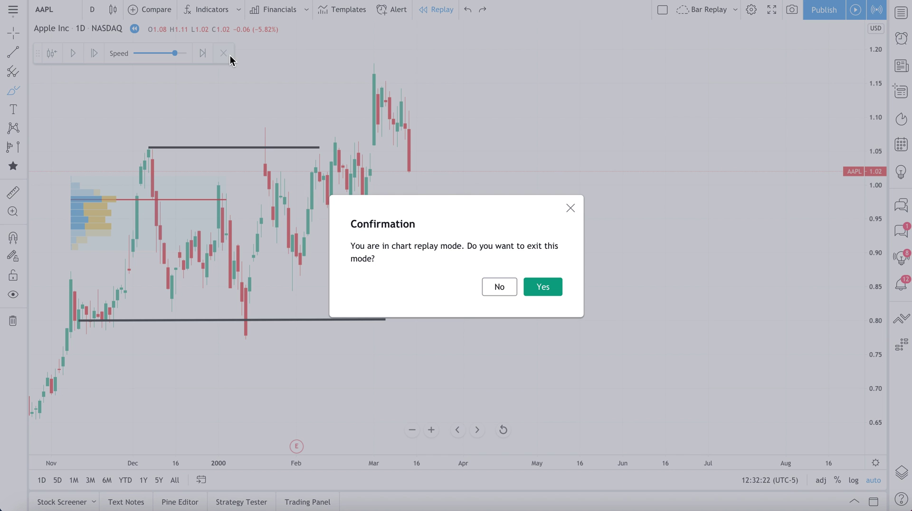
pyautogui.click(546, 285)
pyautogui.click(538, 258)
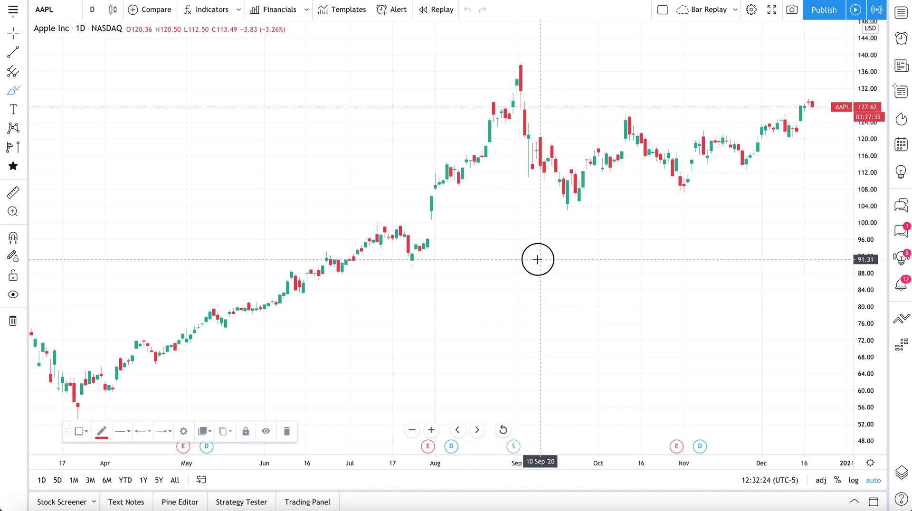
pyautogui.press('Escape')
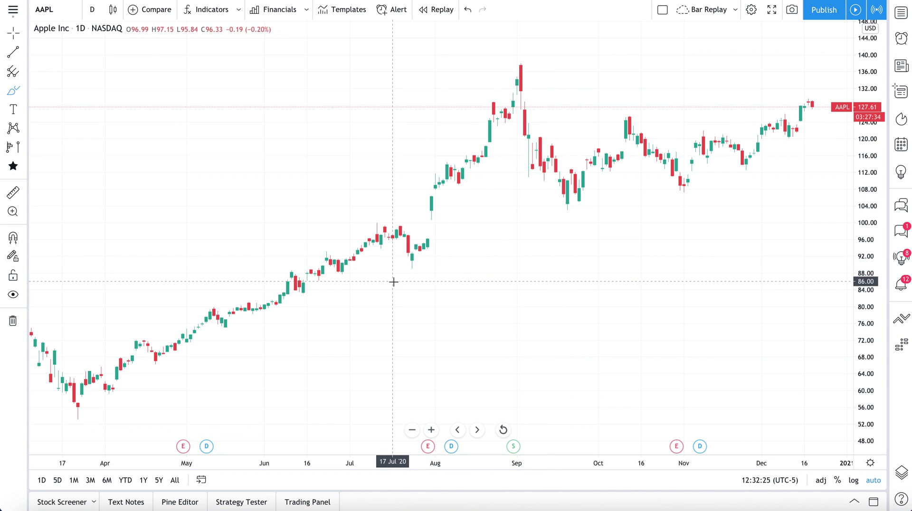
# - Start bar replay again from late October 2018 and leave empty space after the last candle
pyautogui.click(437, 11)
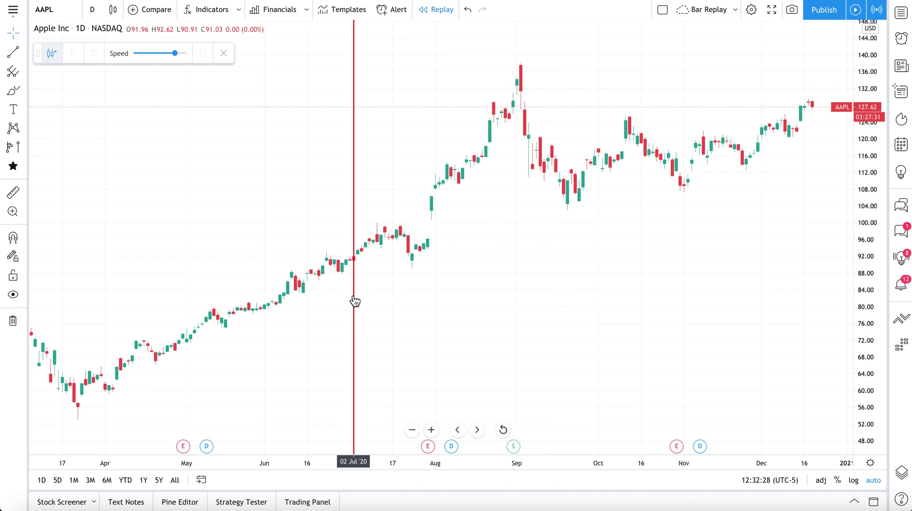
pyautogui.scroll(-5, 355, 300)
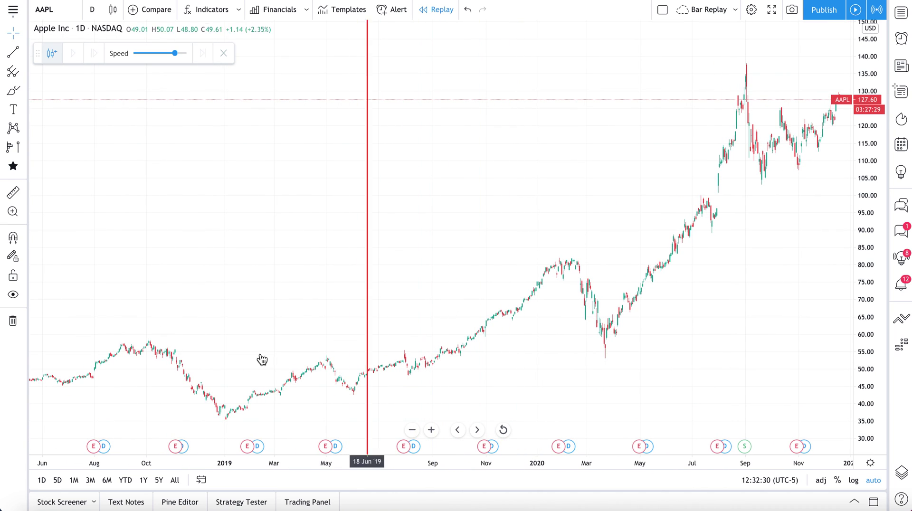
pyautogui.click(173, 350)
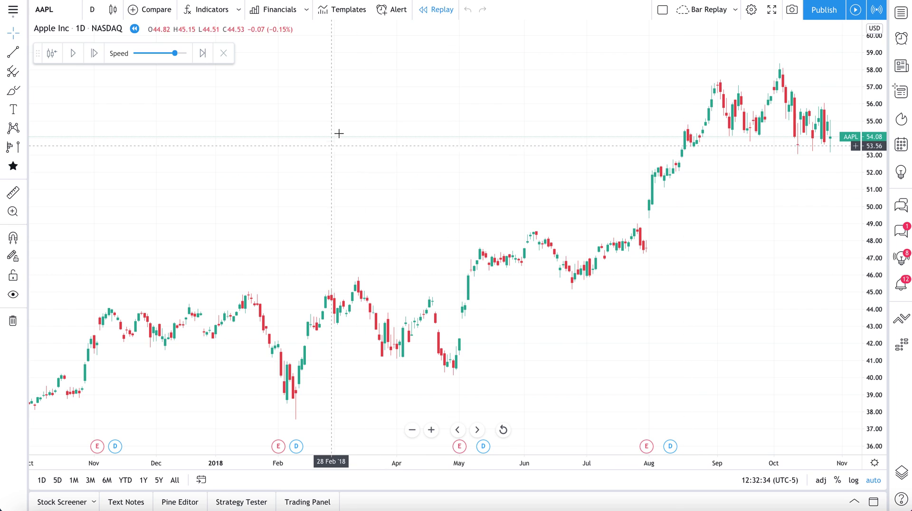
pyautogui.moveTo(506, 146); pyautogui.dragTo(200, 163)
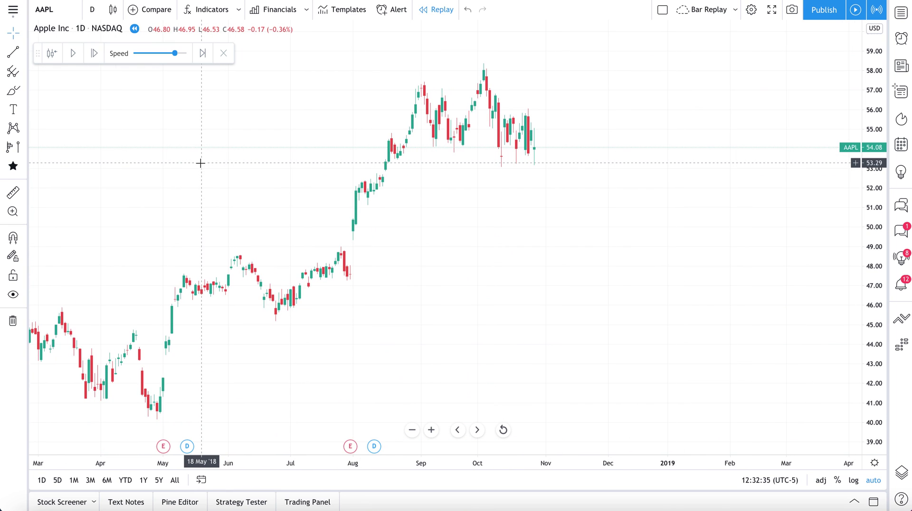
# - Play the replay from late October 2018 and reduce its speed to a slow setting
pyautogui.click(71, 59)
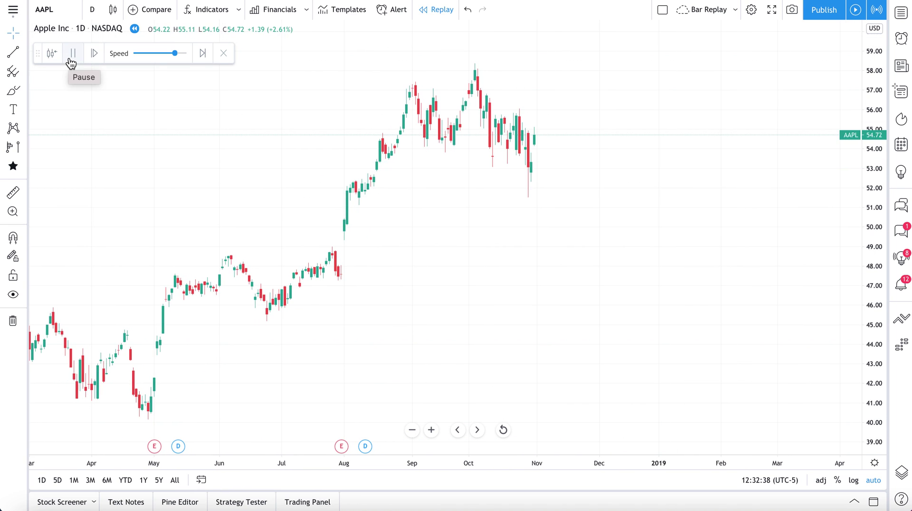
pyautogui.click(176, 54)
pyautogui.moveTo(176, 54); pyautogui.dragTo(143, 55)
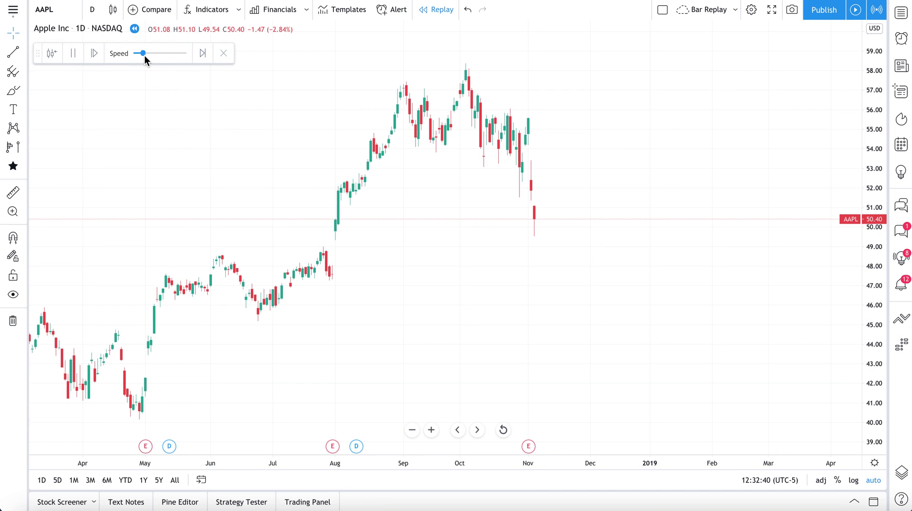
pyautogui.click(15, 56)
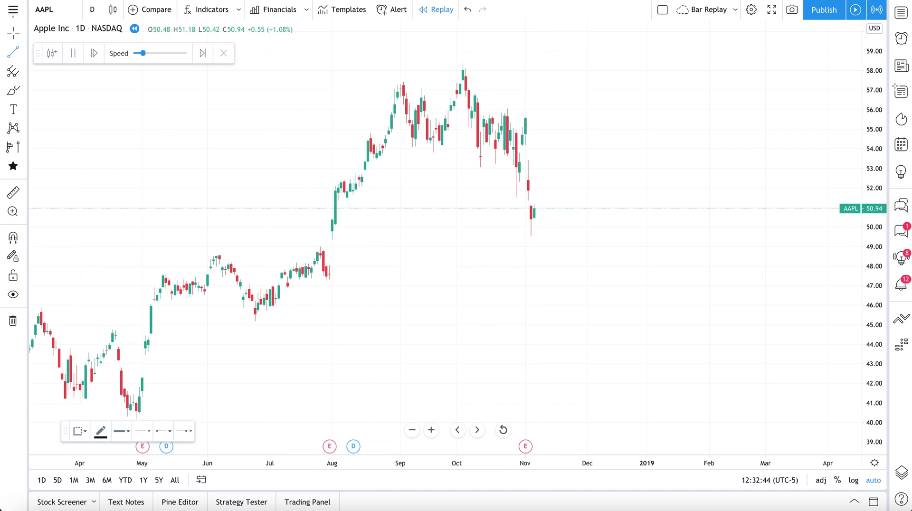
pyautogui.click(25, 127)
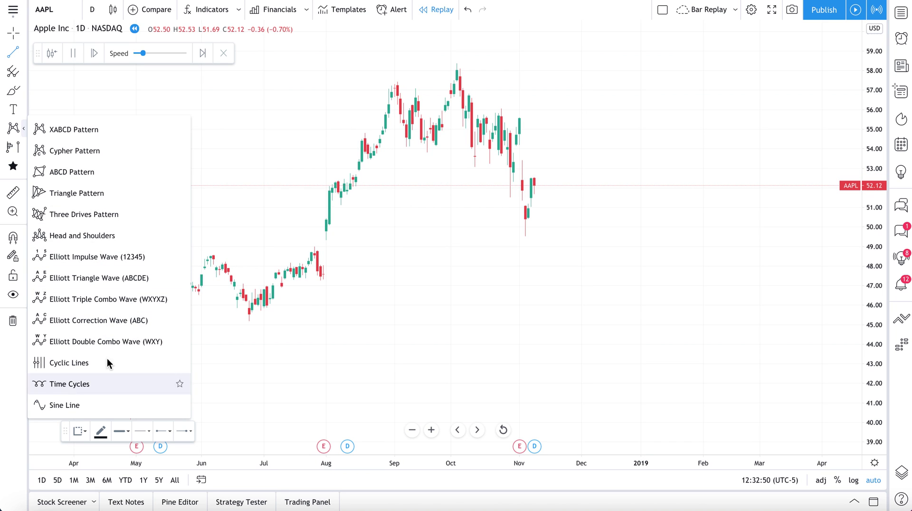
pyautogui.click(24, 129)
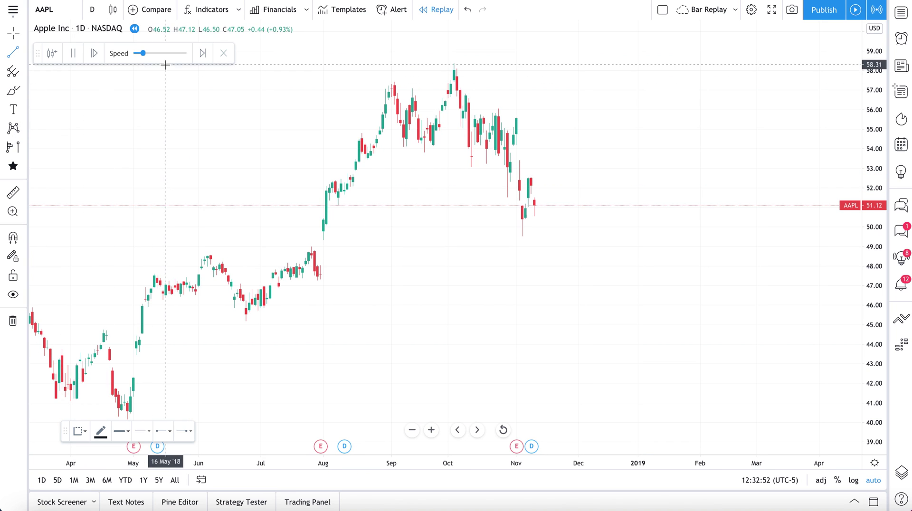
# - Speed the replay back up and add the Total revenue financial metric below the AAPL chart
pyautogui.moveTo(142, 54); pyautogui.dragTo(175, 54)
pyautogui.click(283, 11)
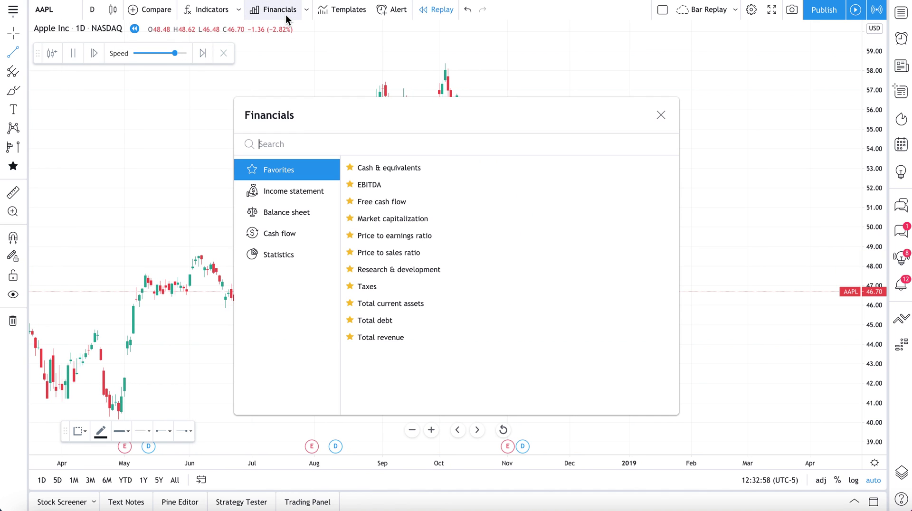
pyautogui.write('reve')
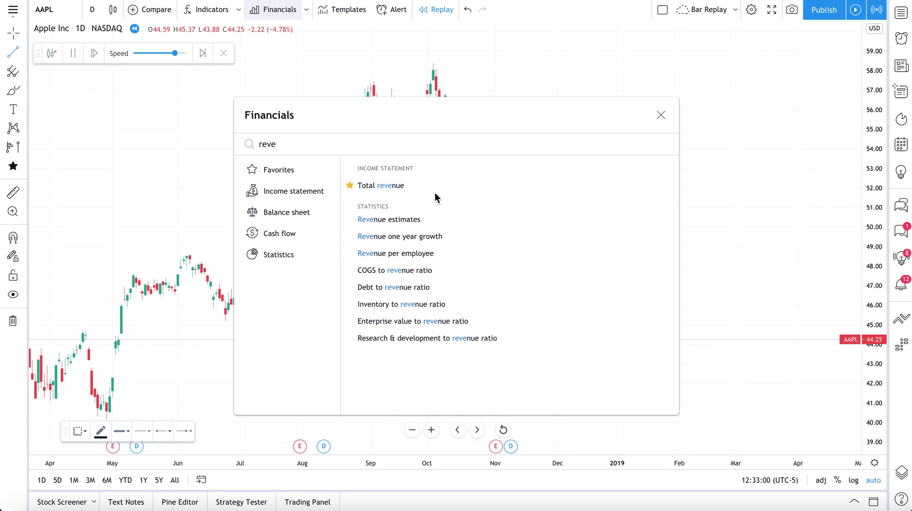
pyautogui.click(436, 186)
pyautogui.click(661, 115)
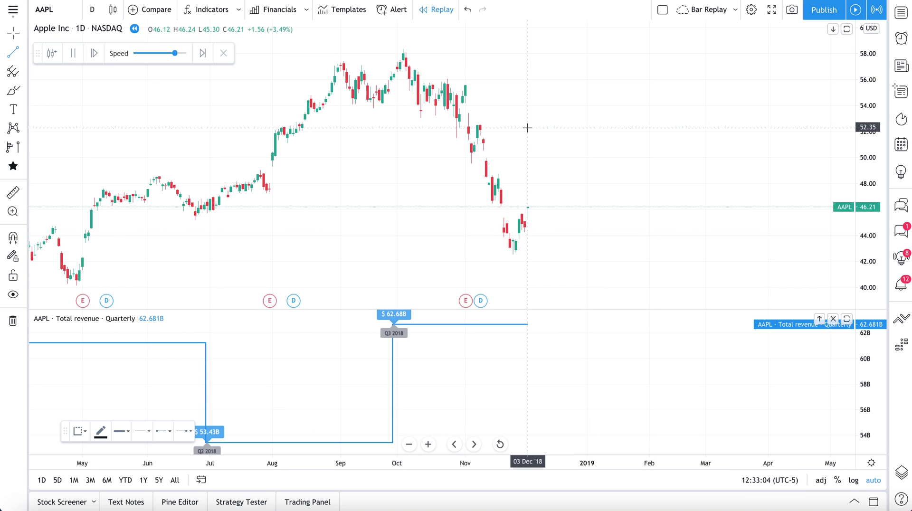
# - Enlarge the Total revenue pane and run the replay at maximum speed to July 2020 with several quarters in view
pyautogui.moveTo(369, 308); pyautogui.dragTo(352, 221)
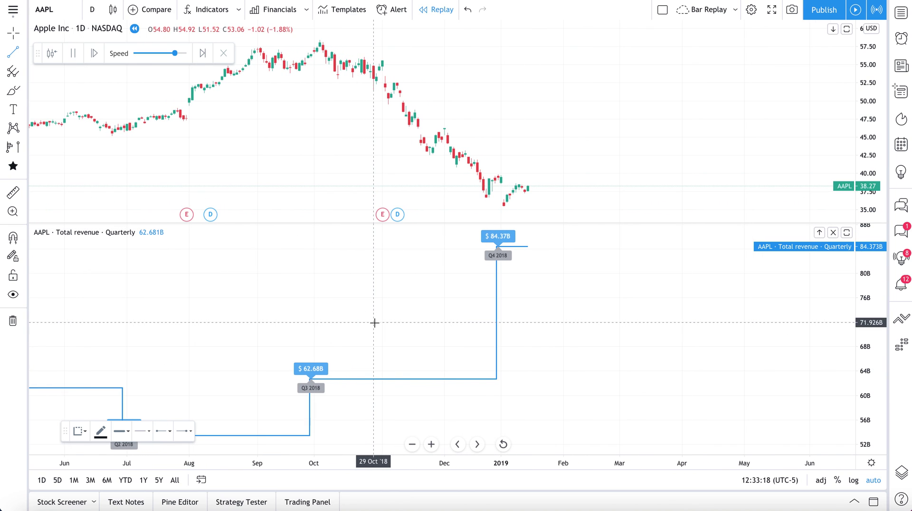
pyautogui.scroll(-3, 326, 338)
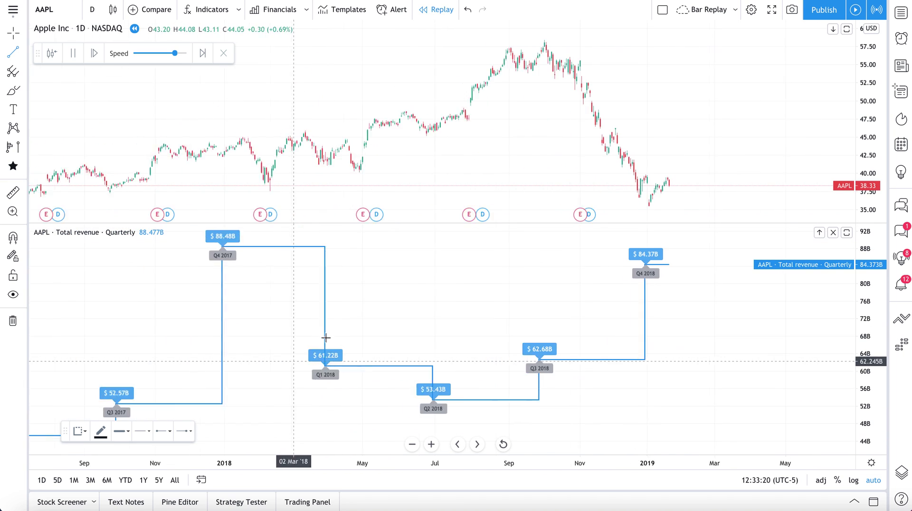
pyautogui.scroll(-1, 326, 337)
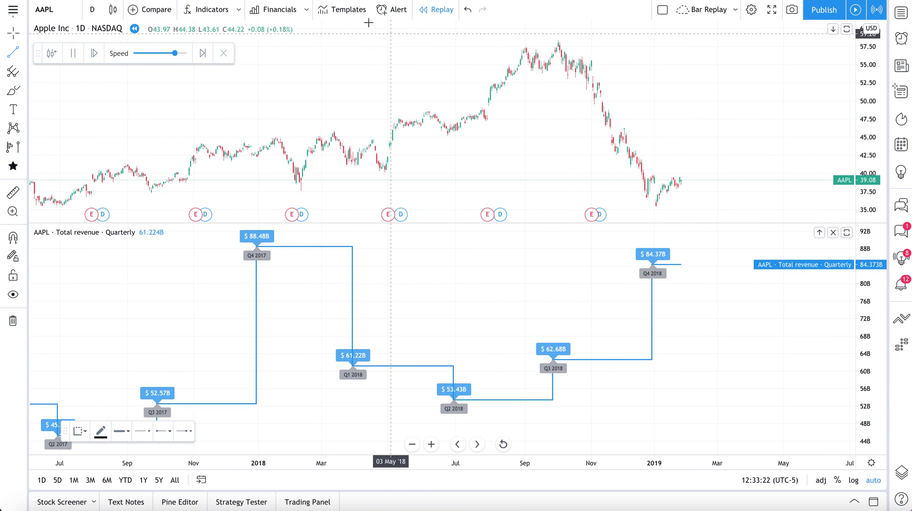
pyautogui.moveTo(175, 53); pyautogui.dragTo(196, 56)
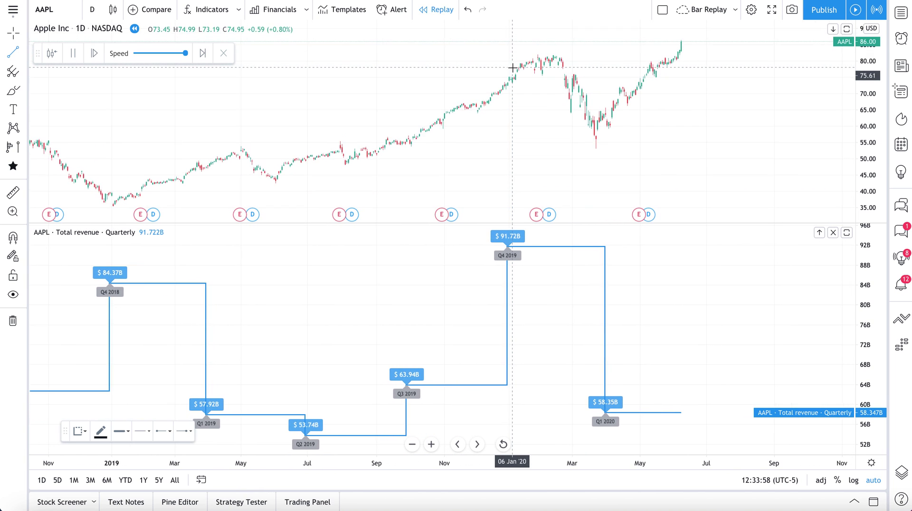
pyautogui.scroll(3, 636, 59)
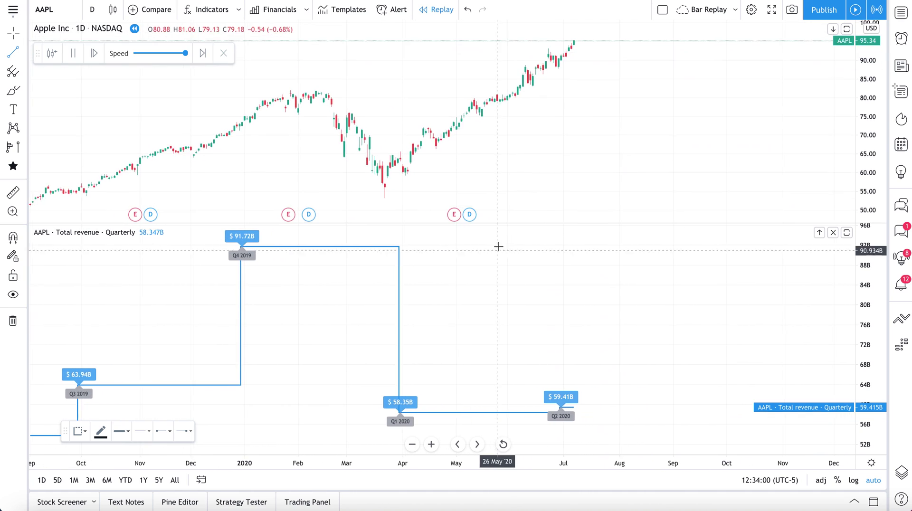
# - Shrink the Total revenue pane to enlarge the price chart, and look through the measuring, brush and pattern drawing tools
pyautogui.moveTo(515, 224); pyautogui.dragTo(505, 360)
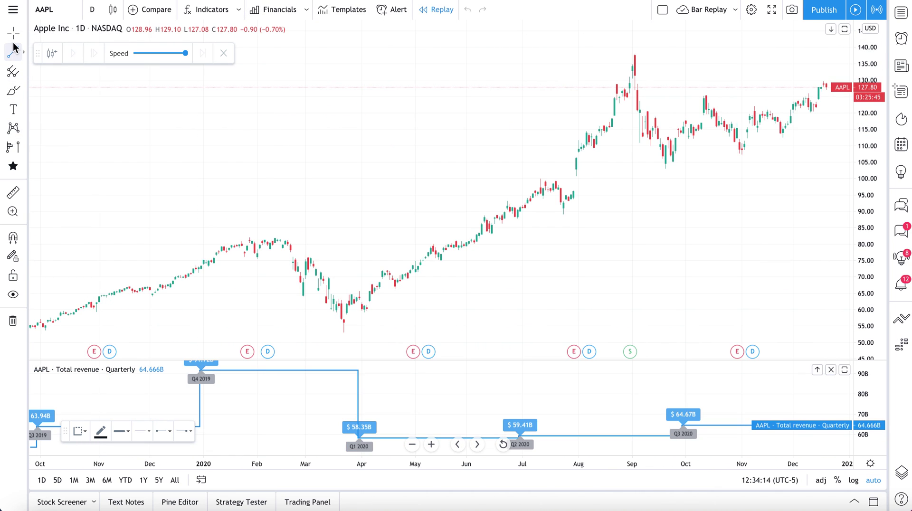
pyautogui.click(21, 147)
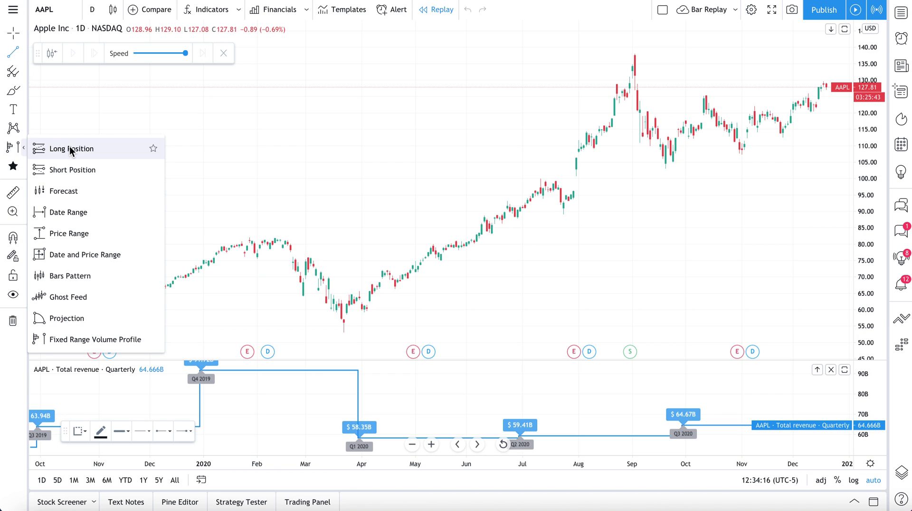
pyautogui.click(20, 90)
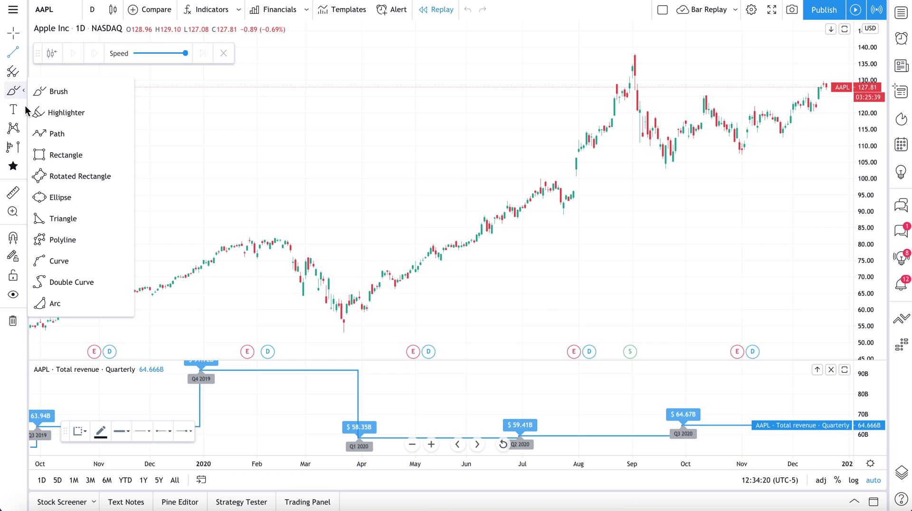
pyautogui.click(24, 140)
pyautogui.click(24, 127)
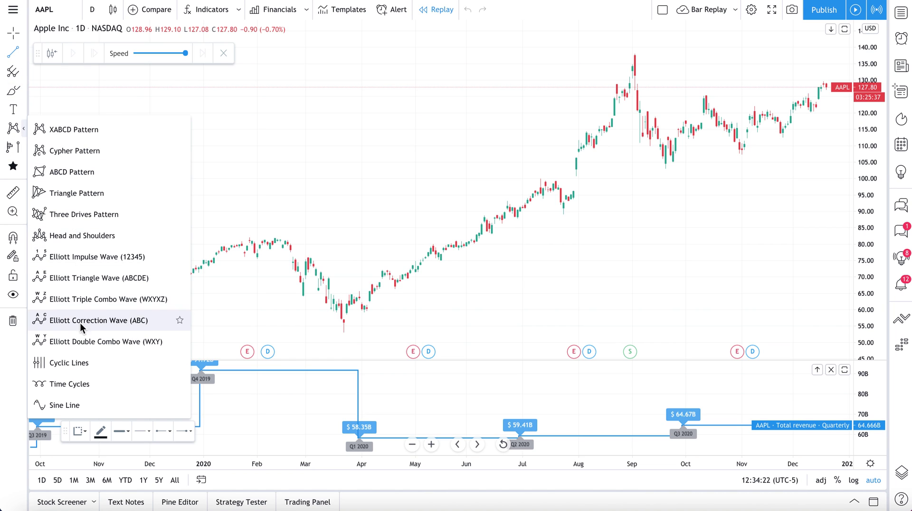
pyautogui.click(23, 129)
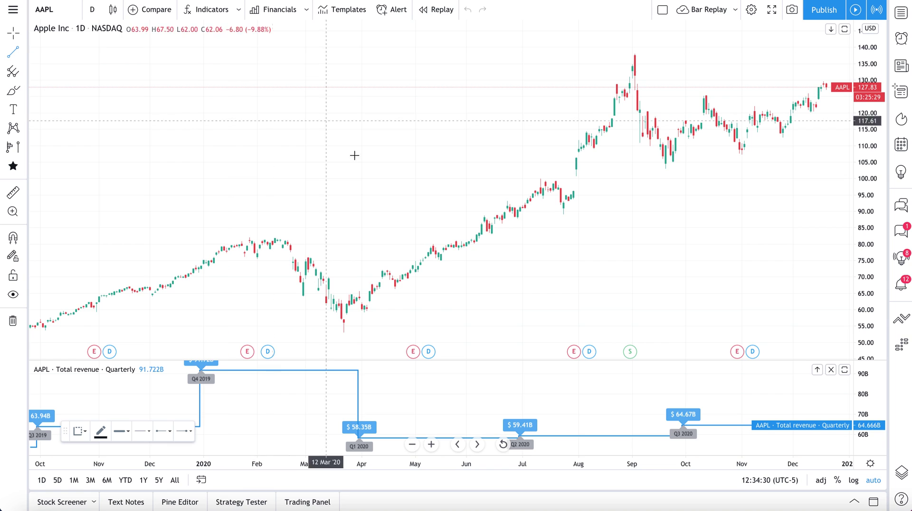
# - Remove the Total revenue metric and start bar replay from late August 2020, leaving empty space after the last candle
pyautogui.click(173, 369)
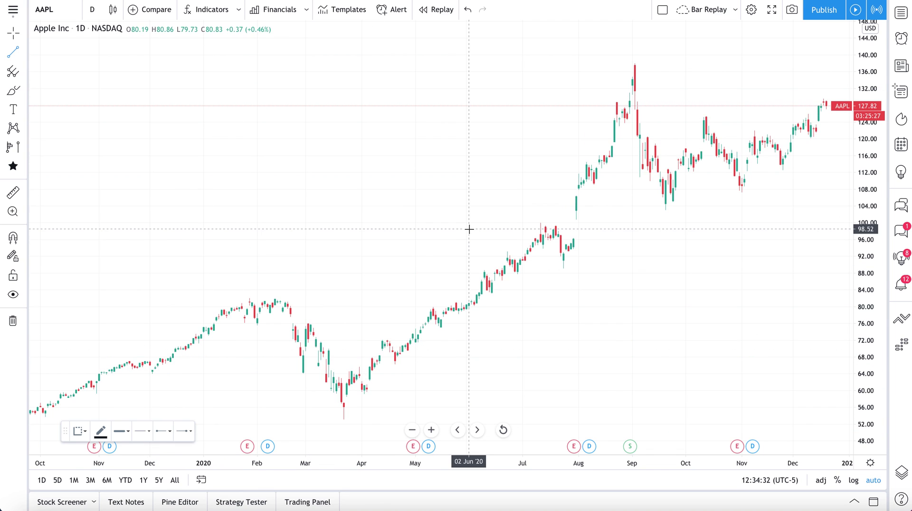
pyautogui.scroll(5, 469, 229)
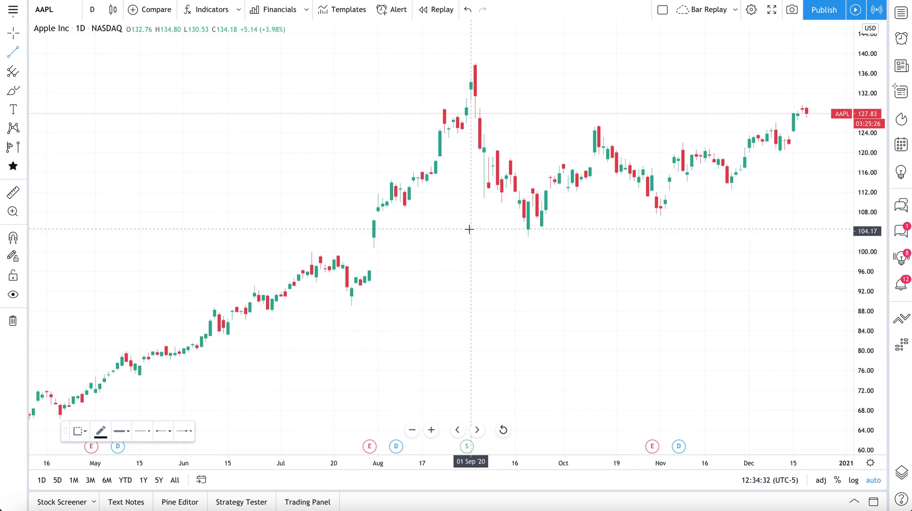
pyautogui.click(446, 10)
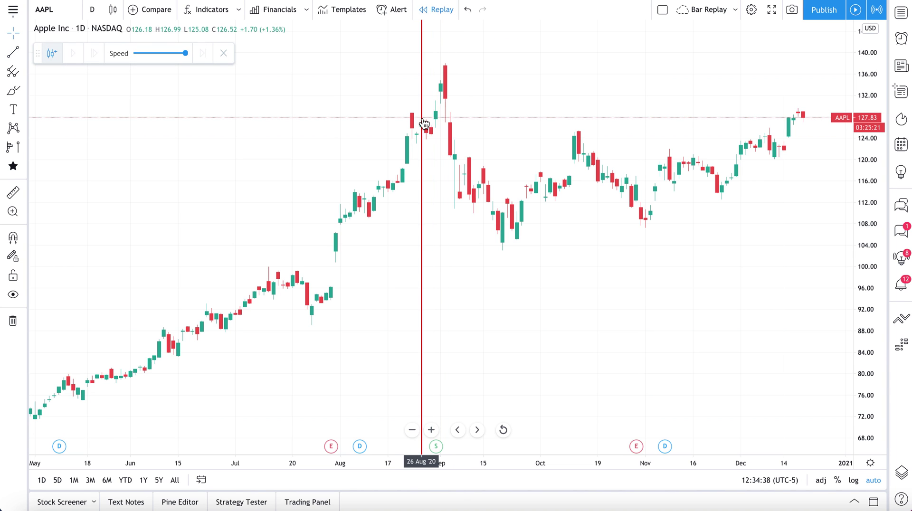
pyautogui.click(434, 135)
pyautogui.scroll(5, 615, 178)
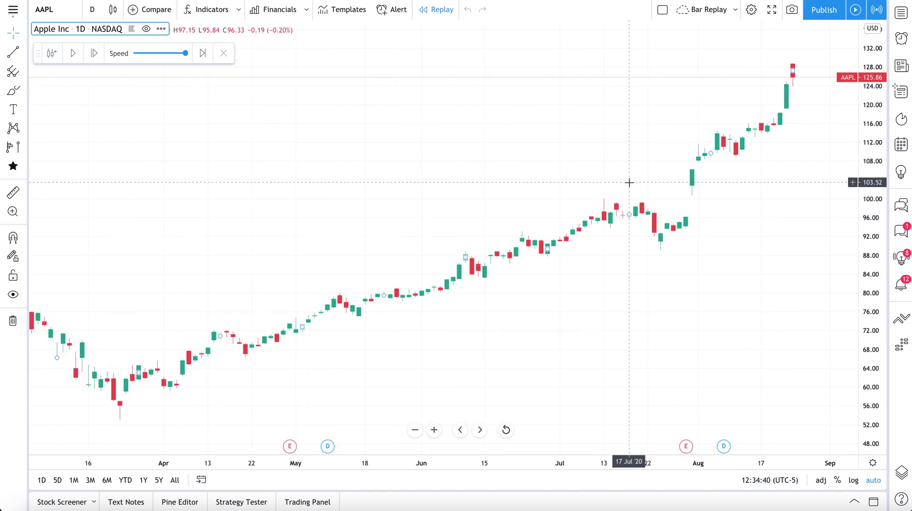
pyautogui.moveTo(446, 135); pyautogui.dragTo(272, 151)
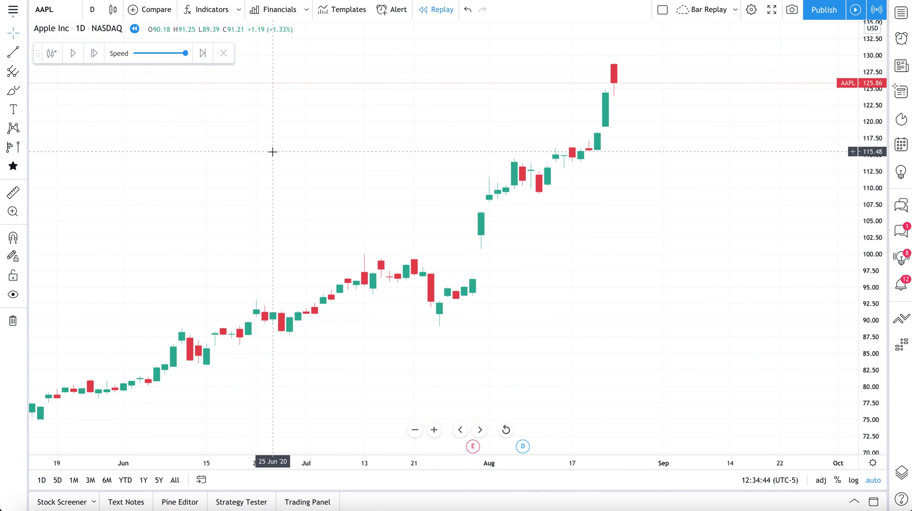